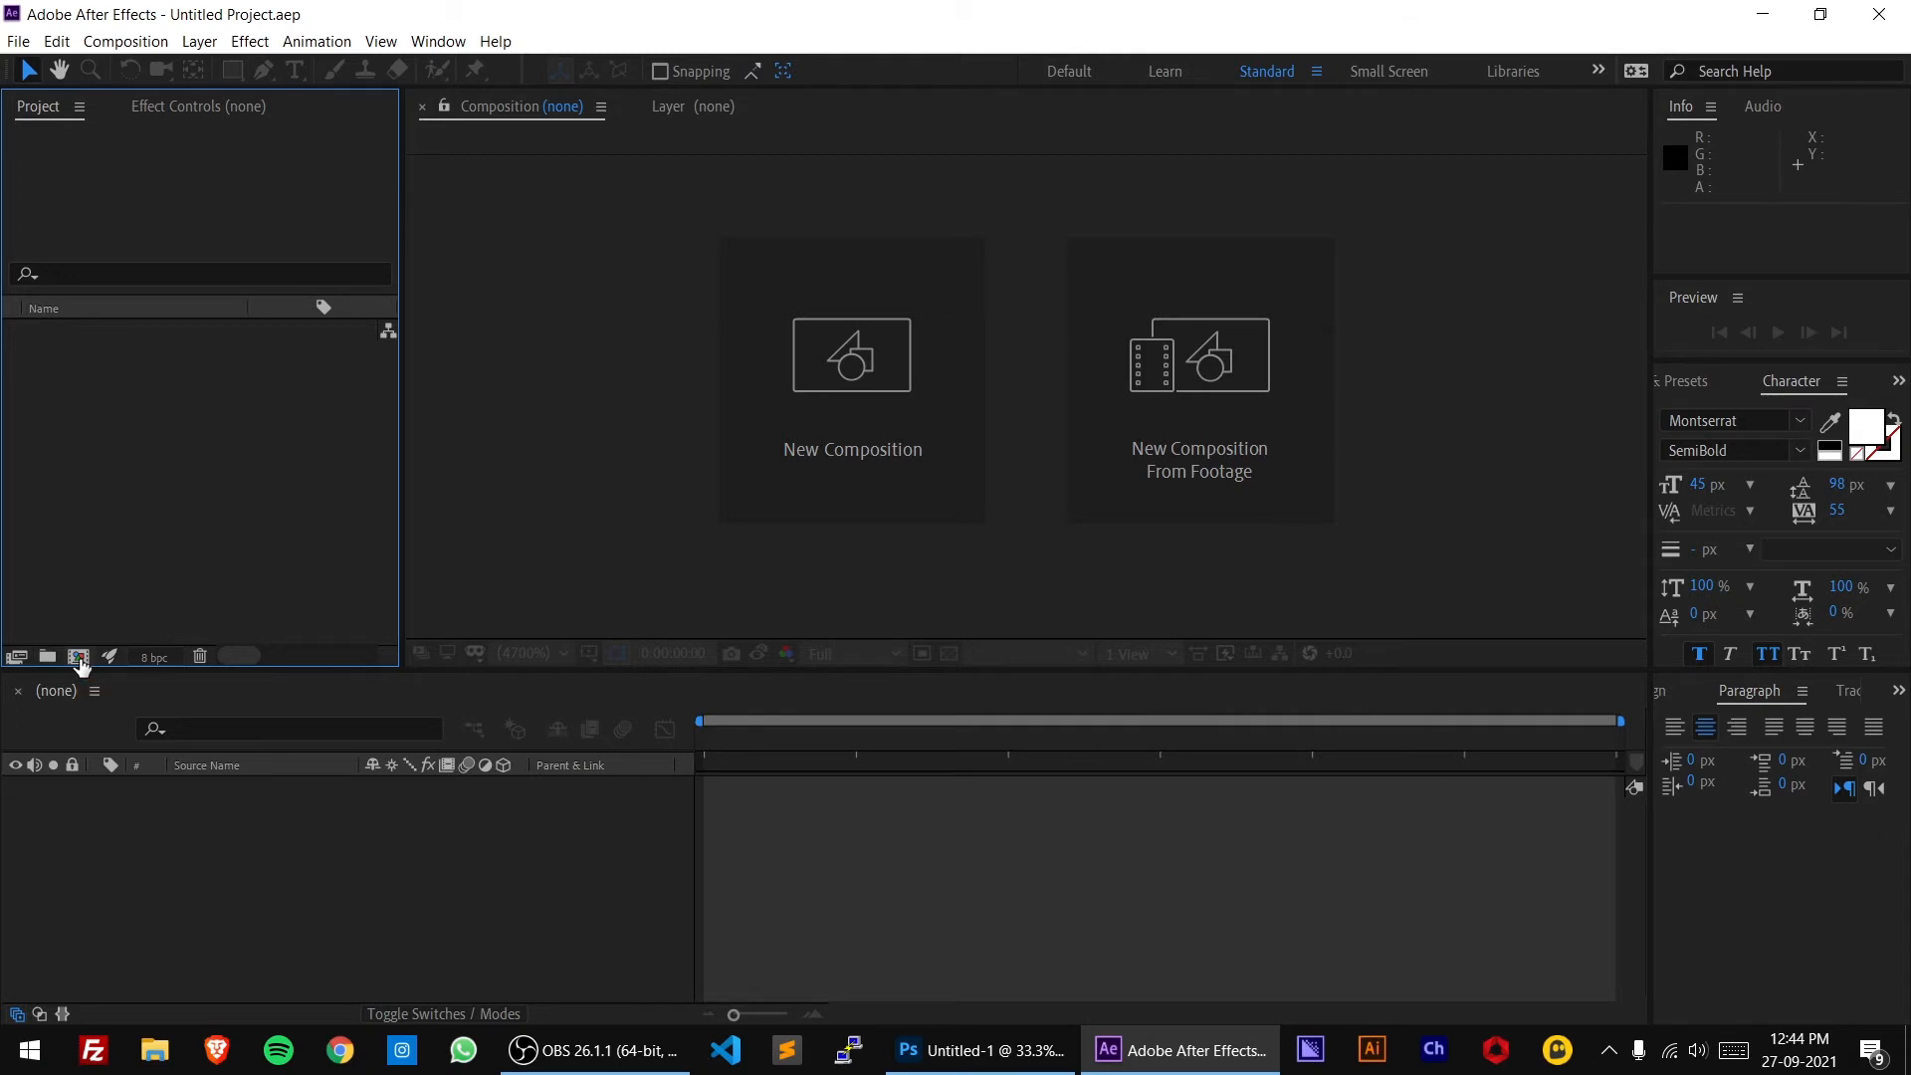
Create a new 1080 × 1920 px composition at 30 fps with a duration of 59 seconds
{"action": "left_click", "coordinate": [759, 366]}
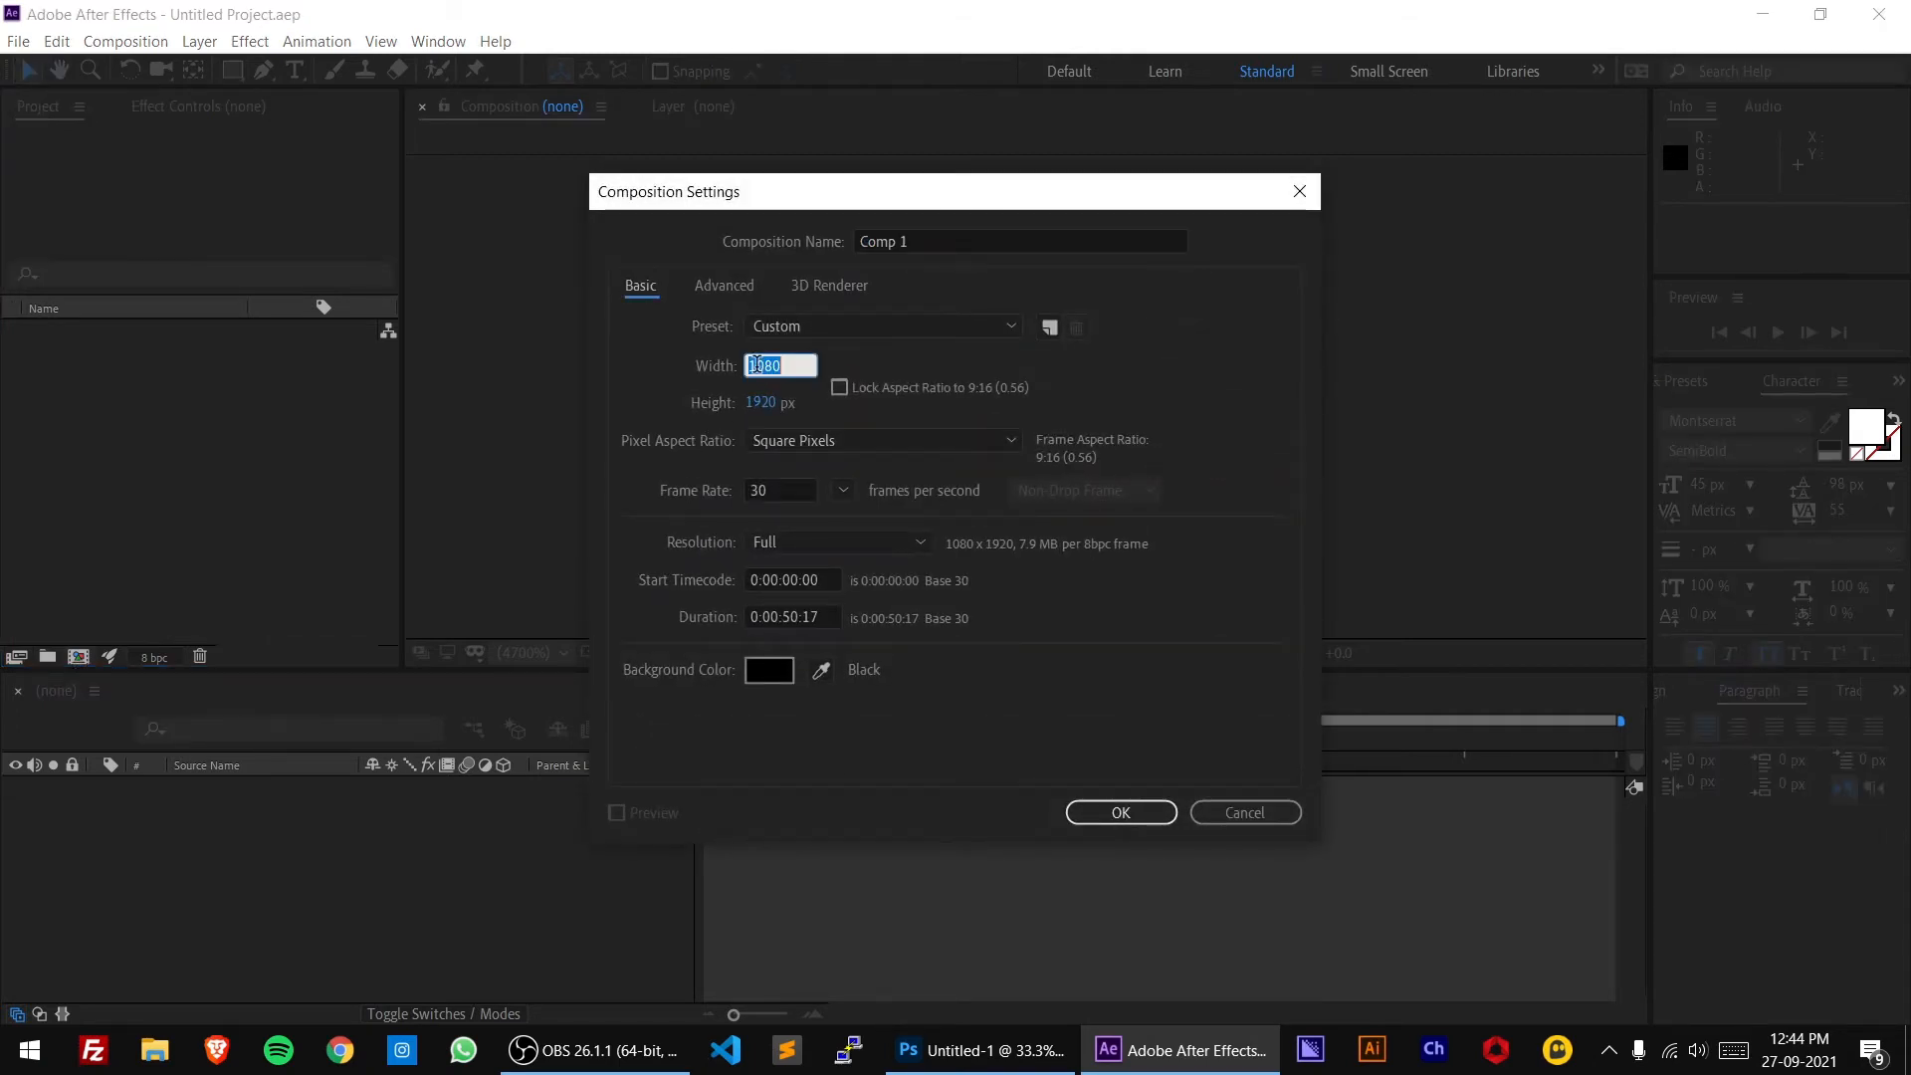
{"action": "left_click", "coordinate": [845, 363]}
{"action": "left_click", "coordinate": [763, 403]}
{"action": "left_click", "coordinate": [862, 403]}
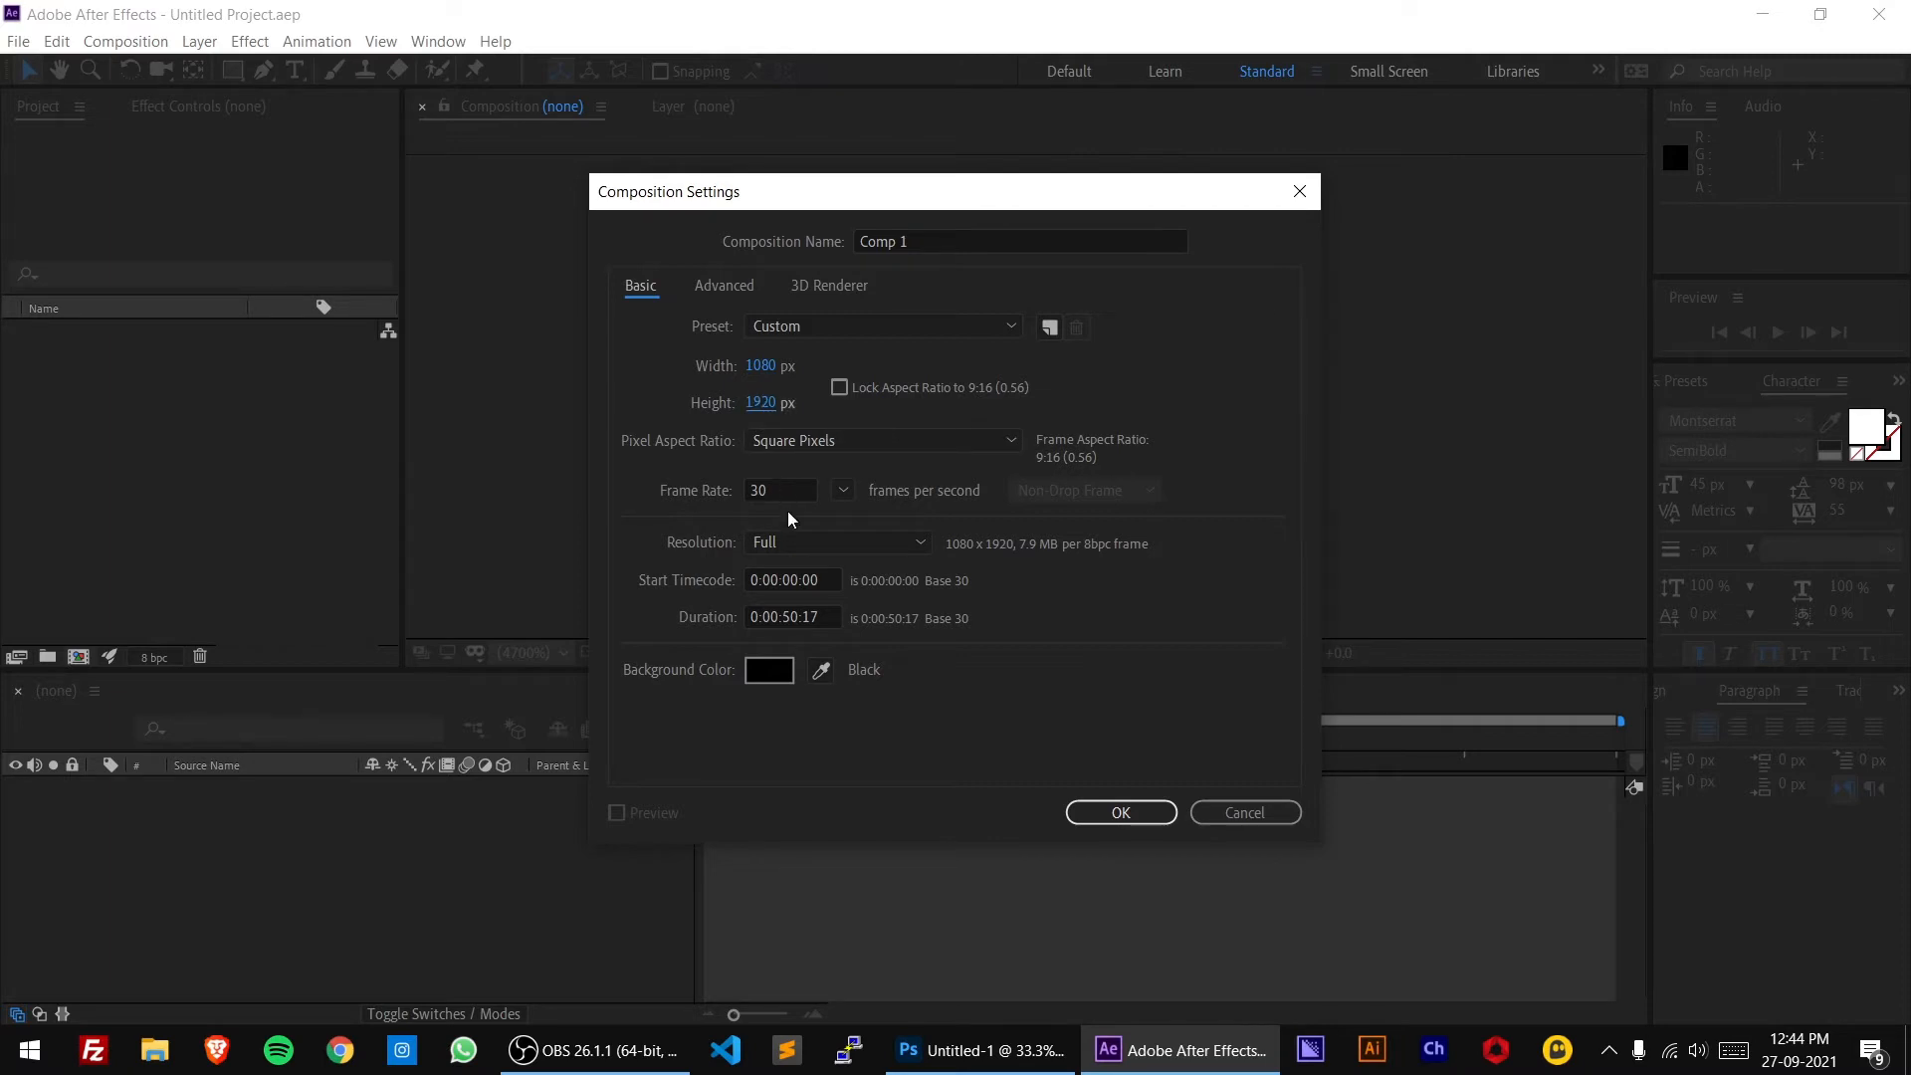
{"action": "left_click", "coordinate": [799, 617]}
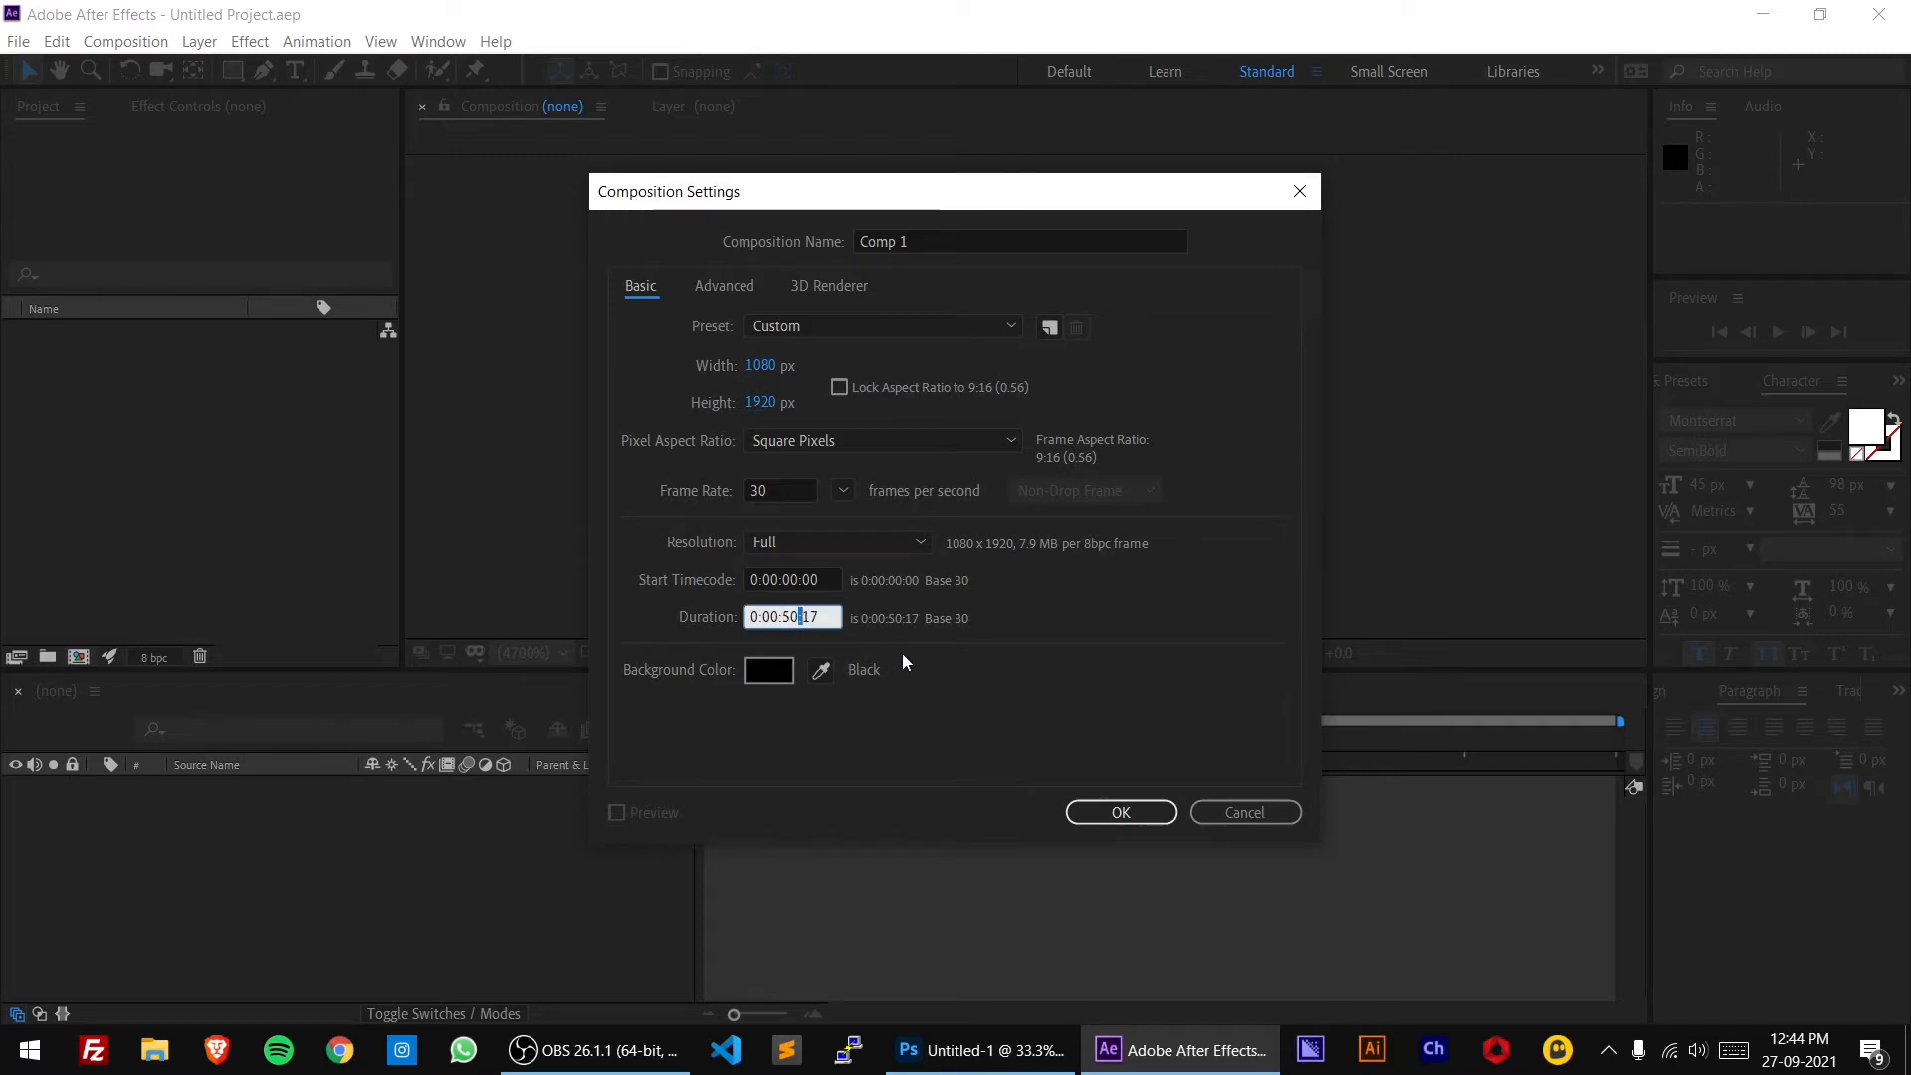
{"action": "key", "text": "BackSpace"}
{"action": "key", "text": "BackSpace"}
{"action": "key", "text": "BackSpace"}
{"action": "type", "text": "59"}
{"action": "left_click", "coordinate": [1118, 813]}
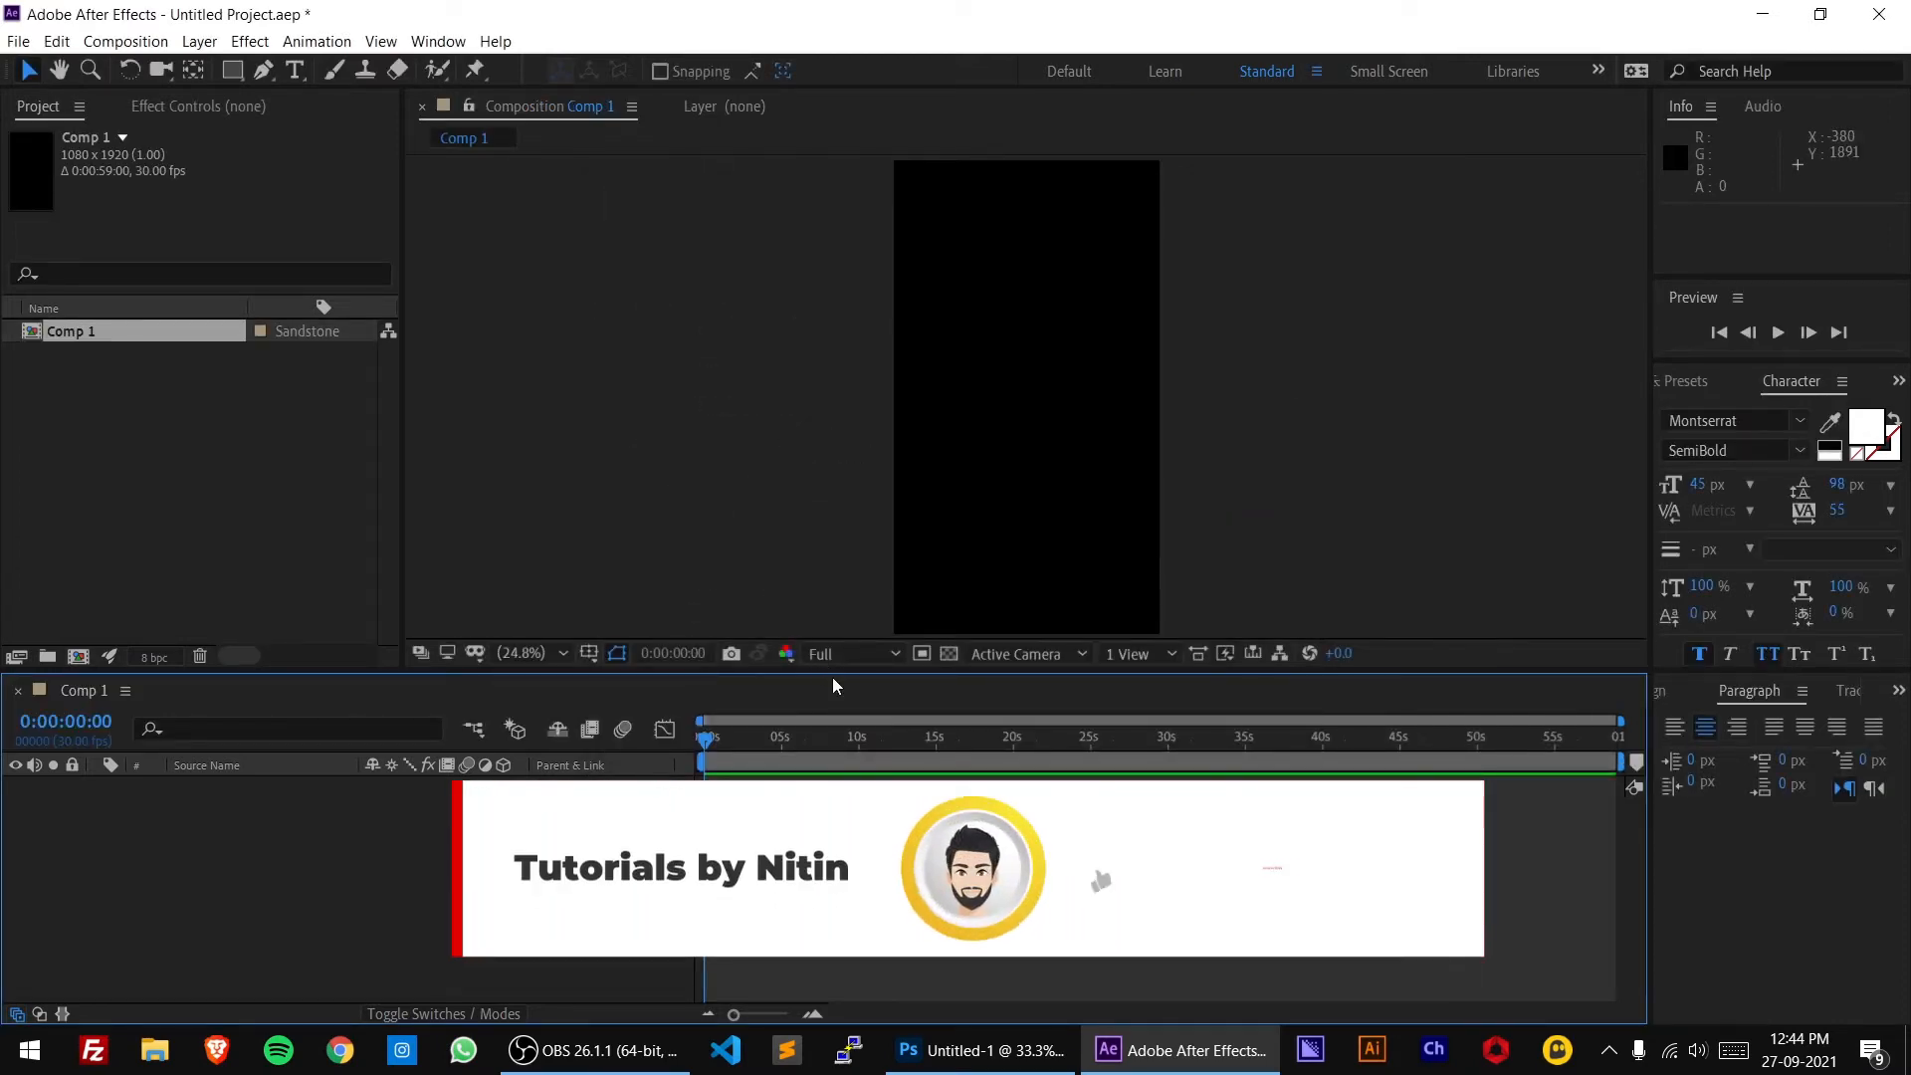
{"action": "left_click_drag", "start_coordinate": [832, 677], "coordinate": [827, 739]}
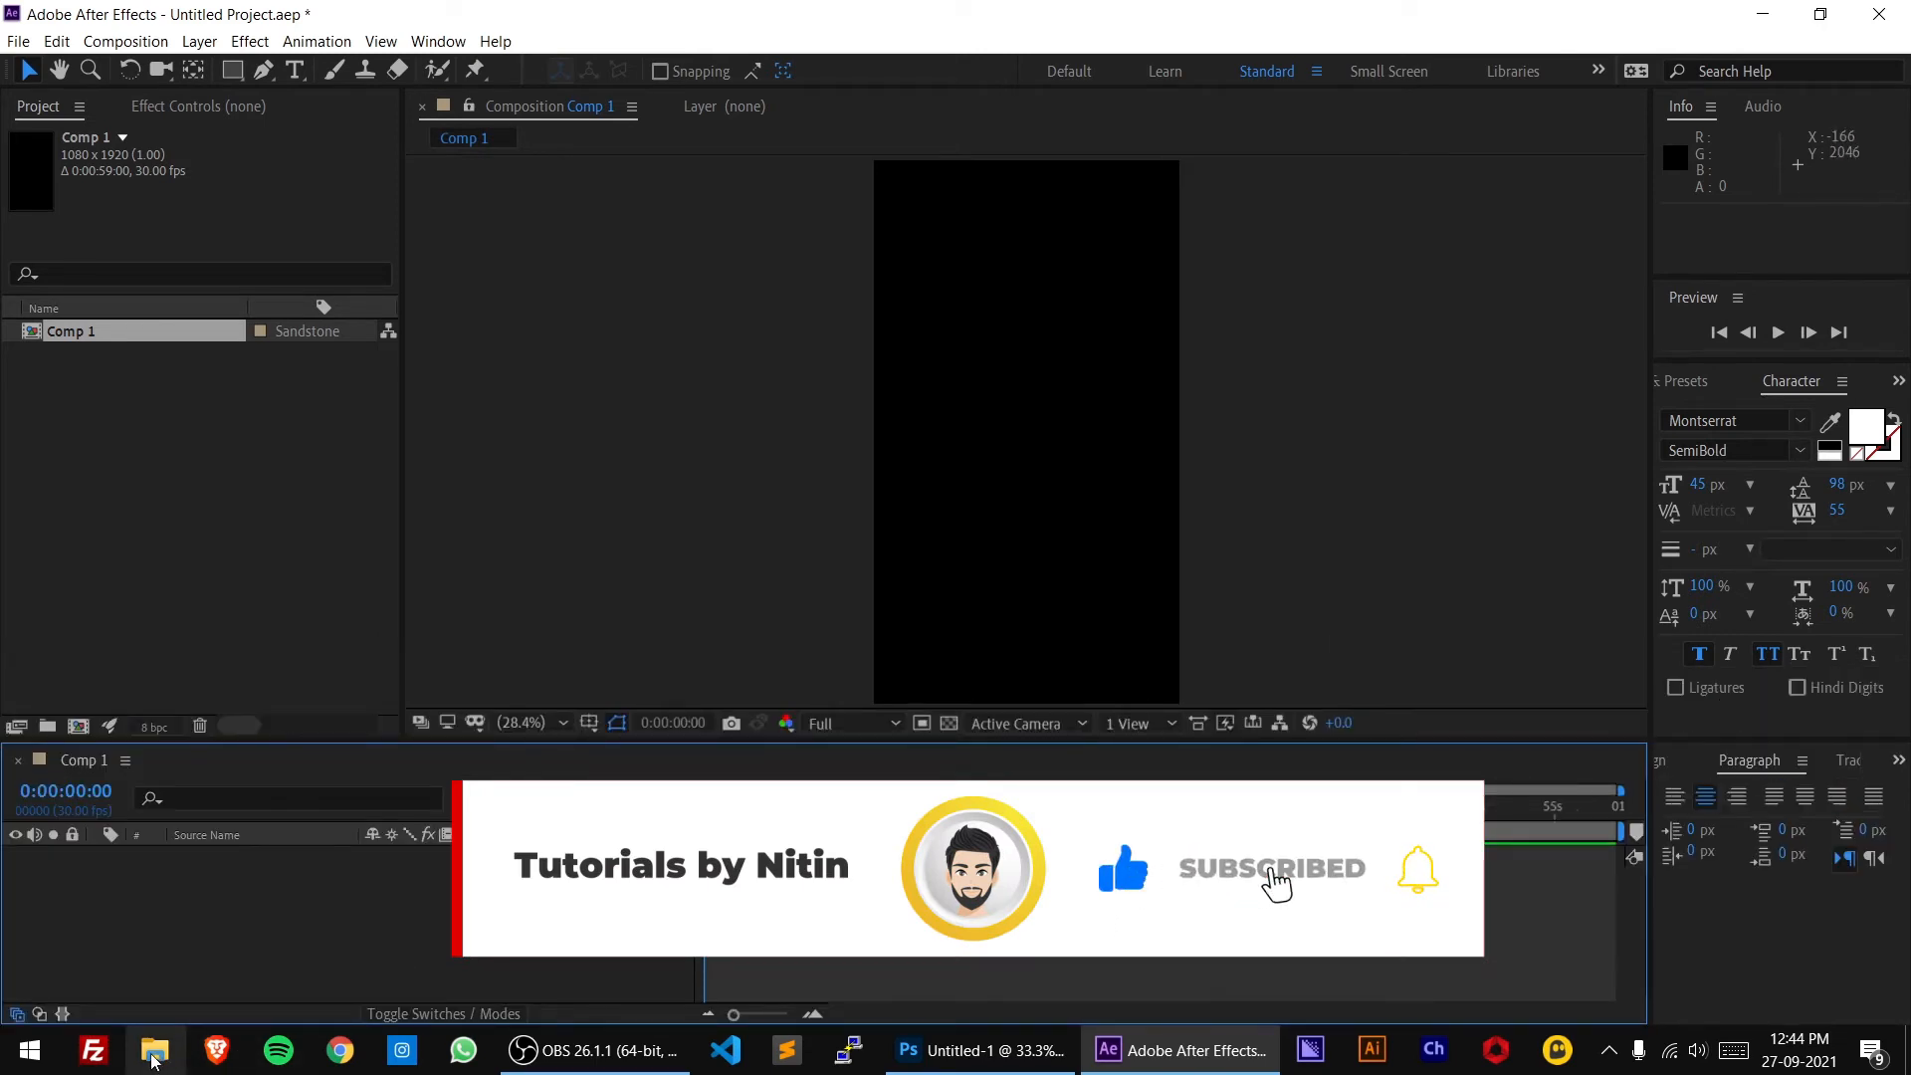
{"action": "key", "text": "super+e"}
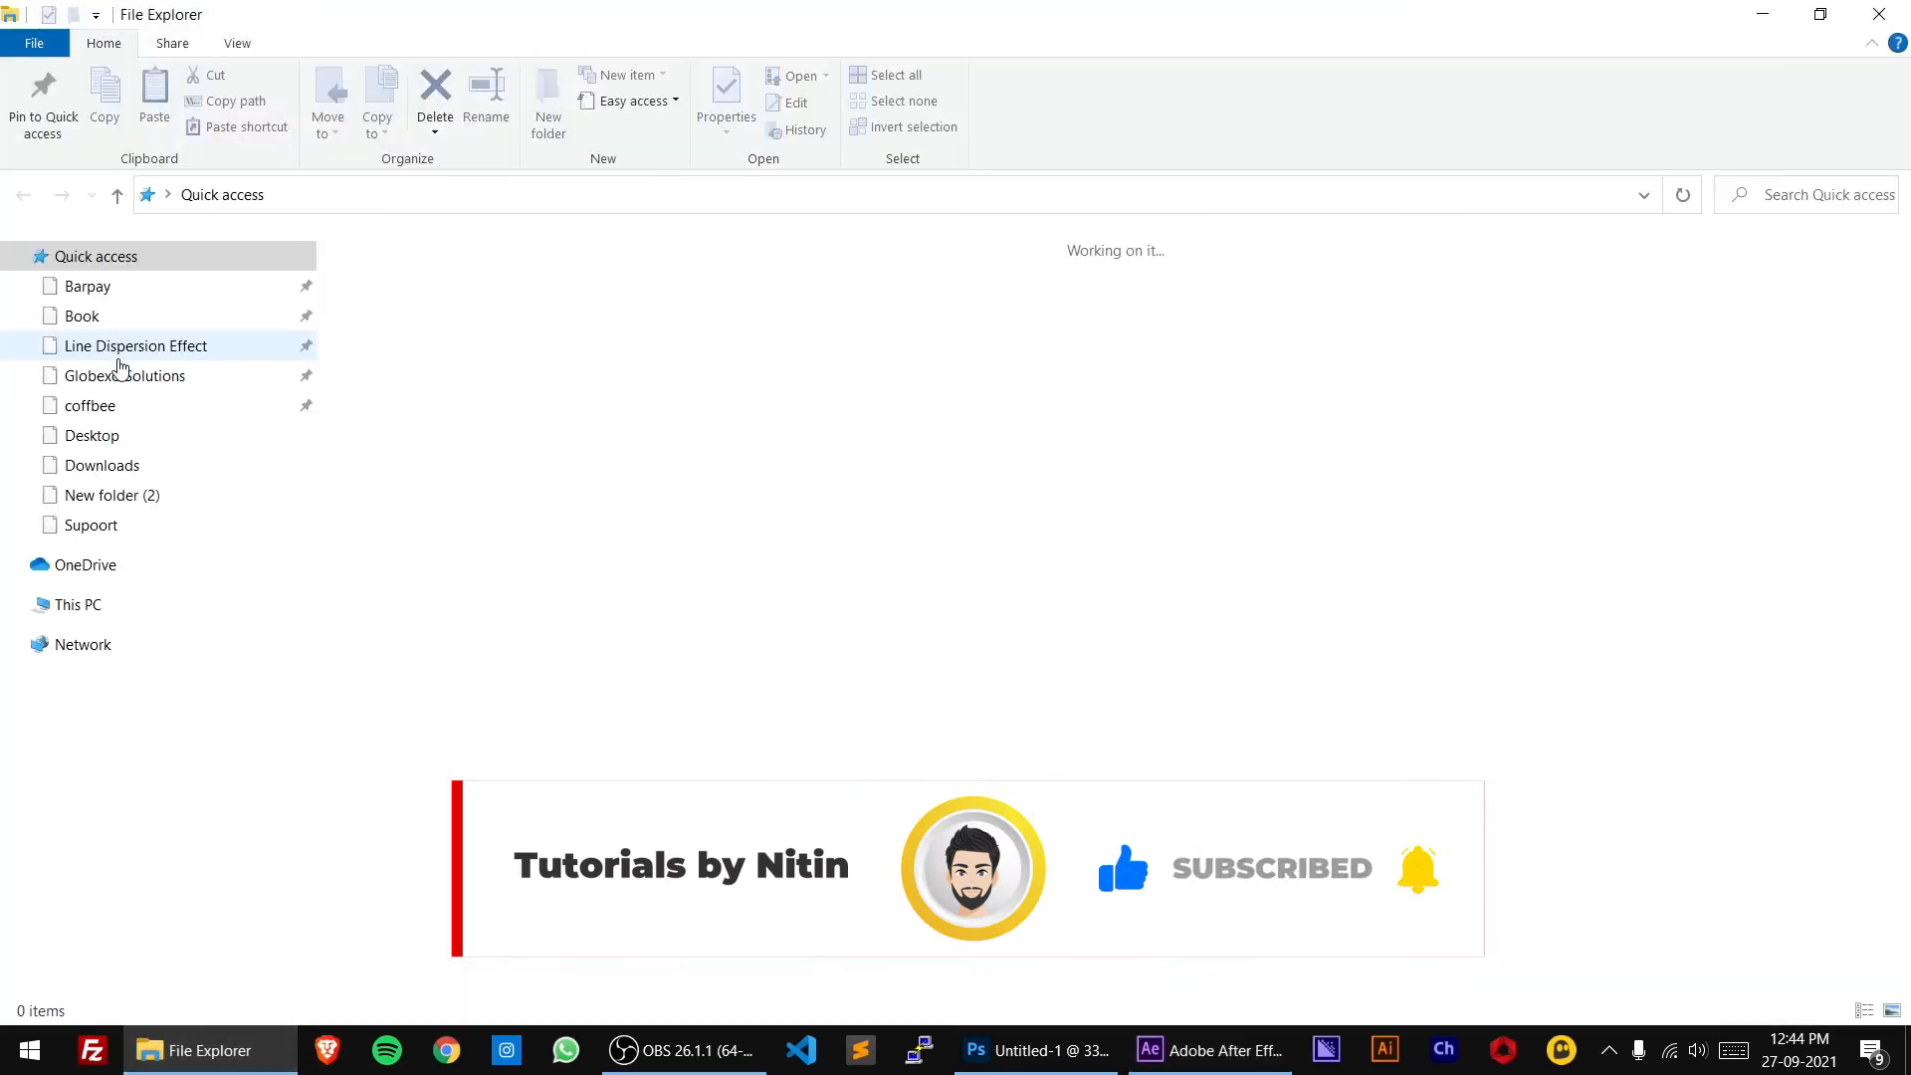
{"action": "left_click", "coordinate": [99, 728]}
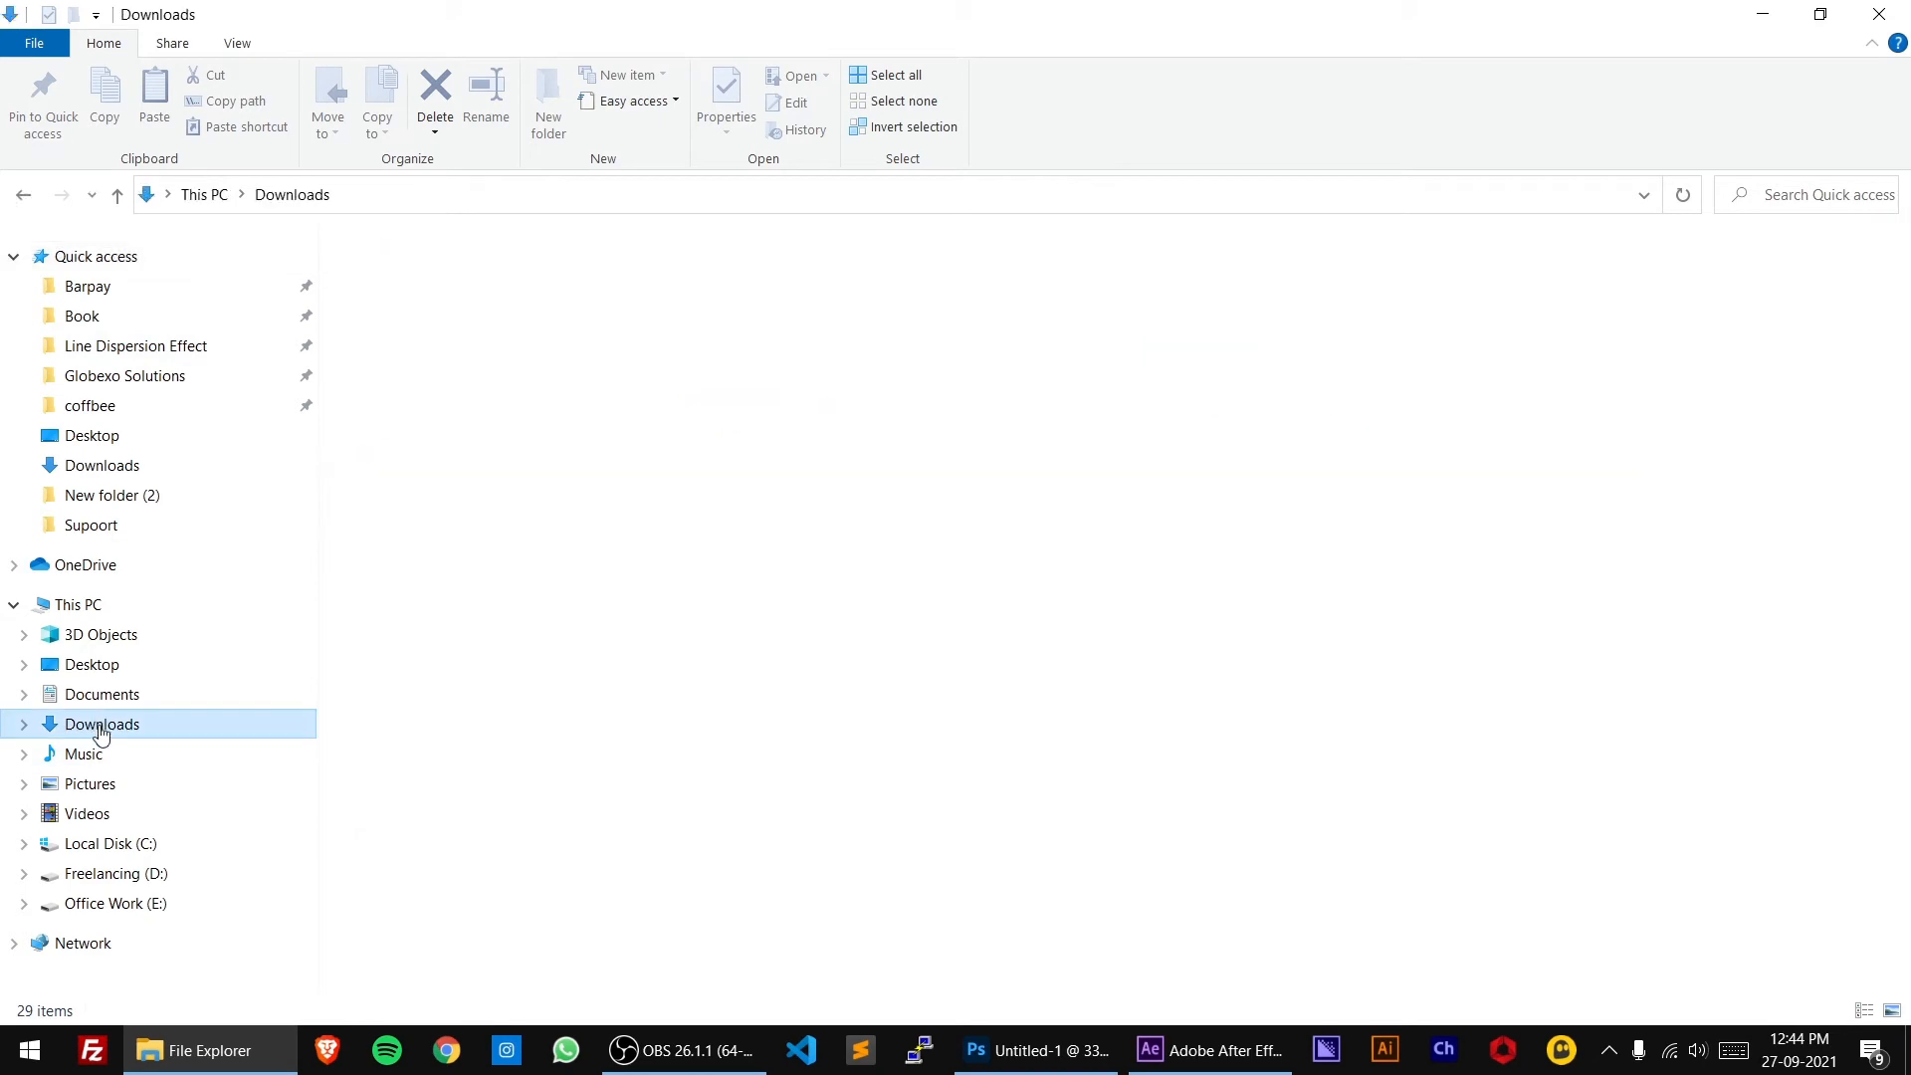
{"action": "left_click", "coordinate": [219, 808]}
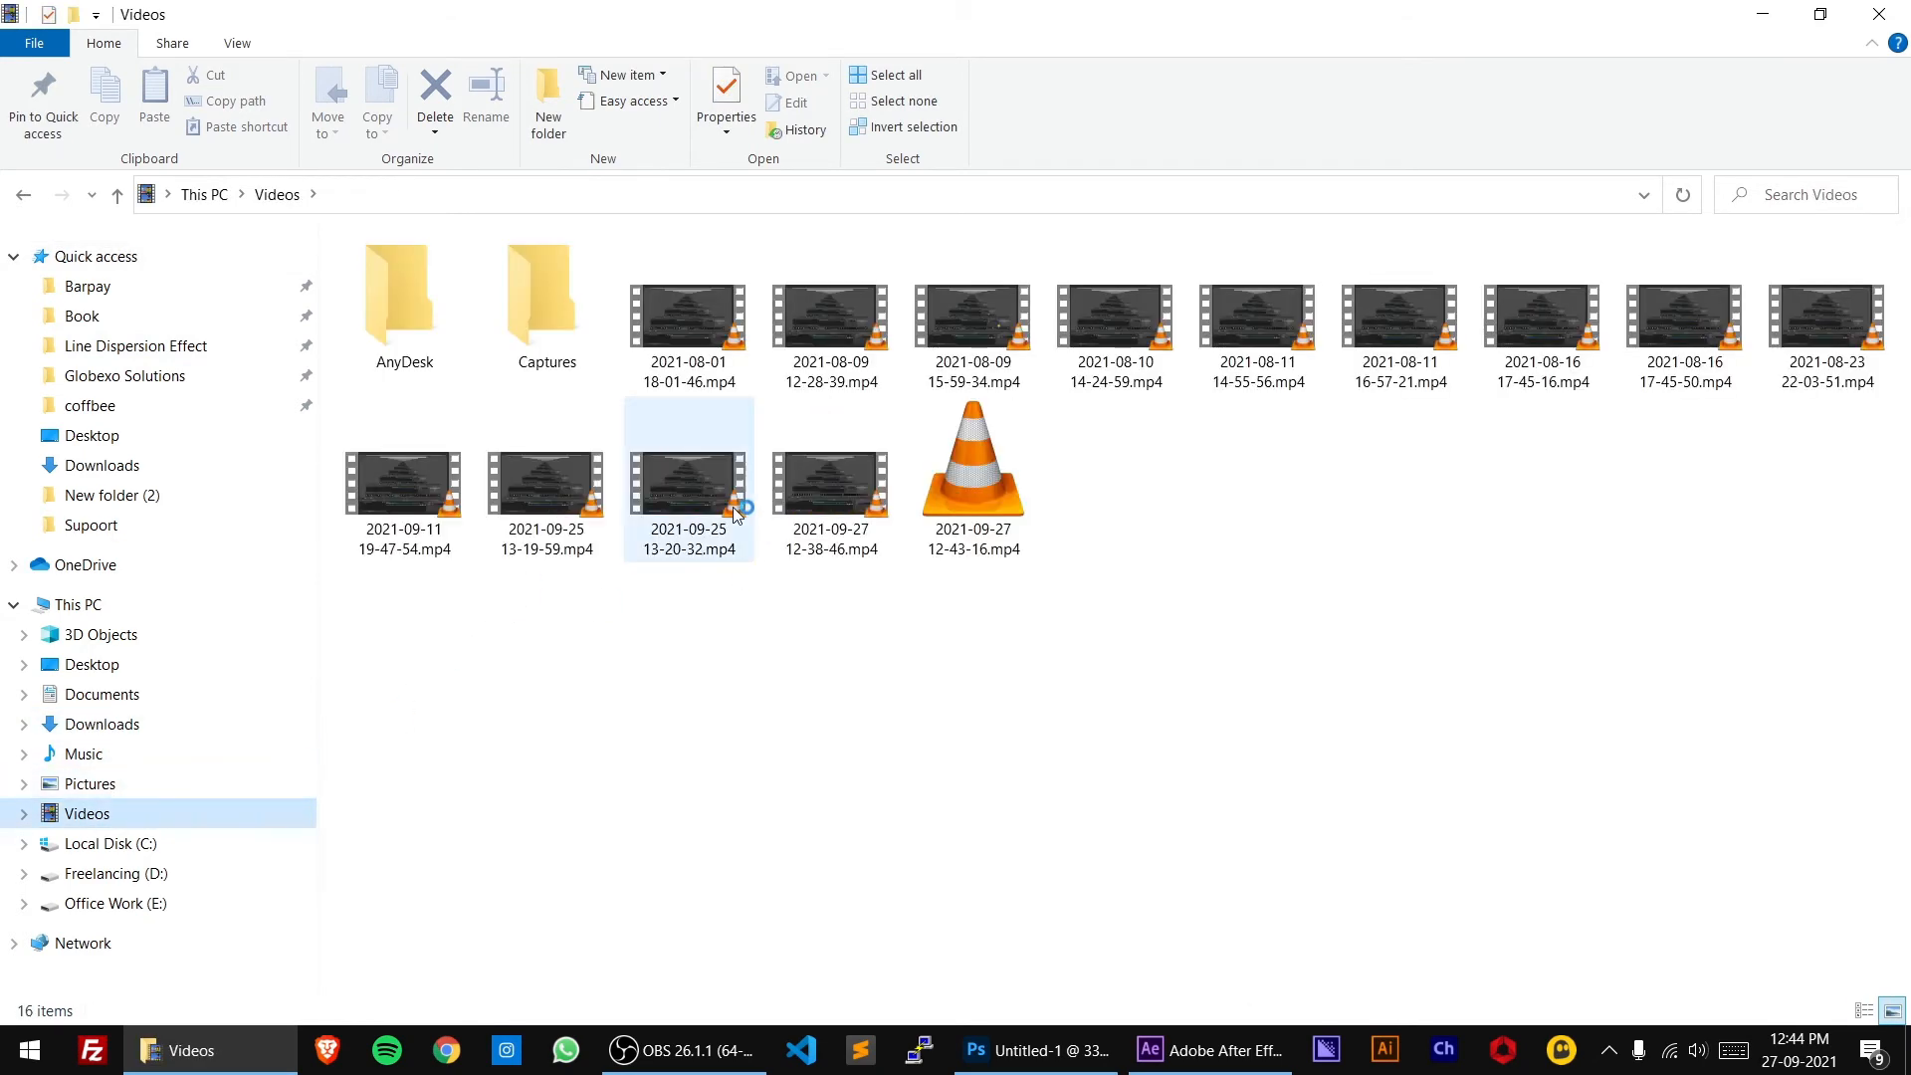
{"action": "left_click", "coordinate": [824, 493]}
{"action": "left_click_drag", "start_coordinate": [825, 494], "coordinate": [134, 443]}
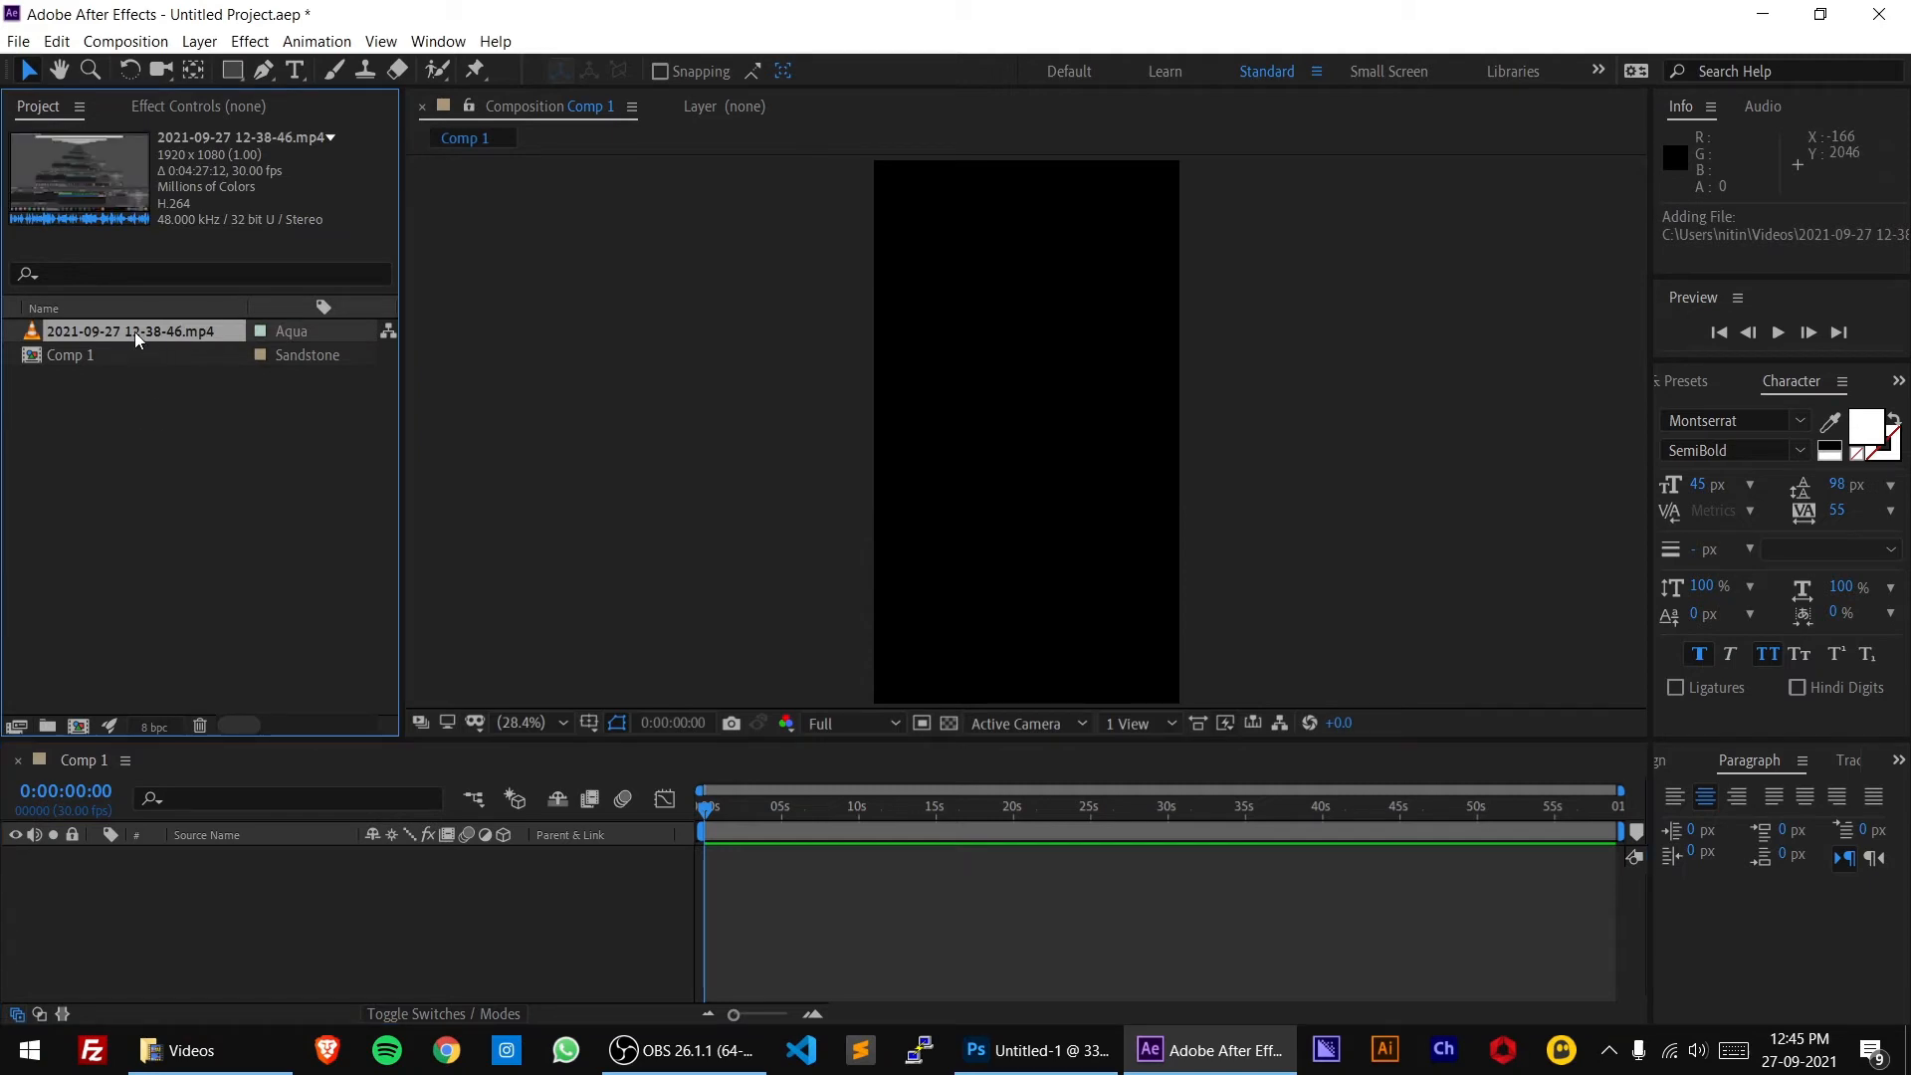
{"action": "left_click_drag", "start_coordinate": [134, 331], "coordinate": [257, 871]}
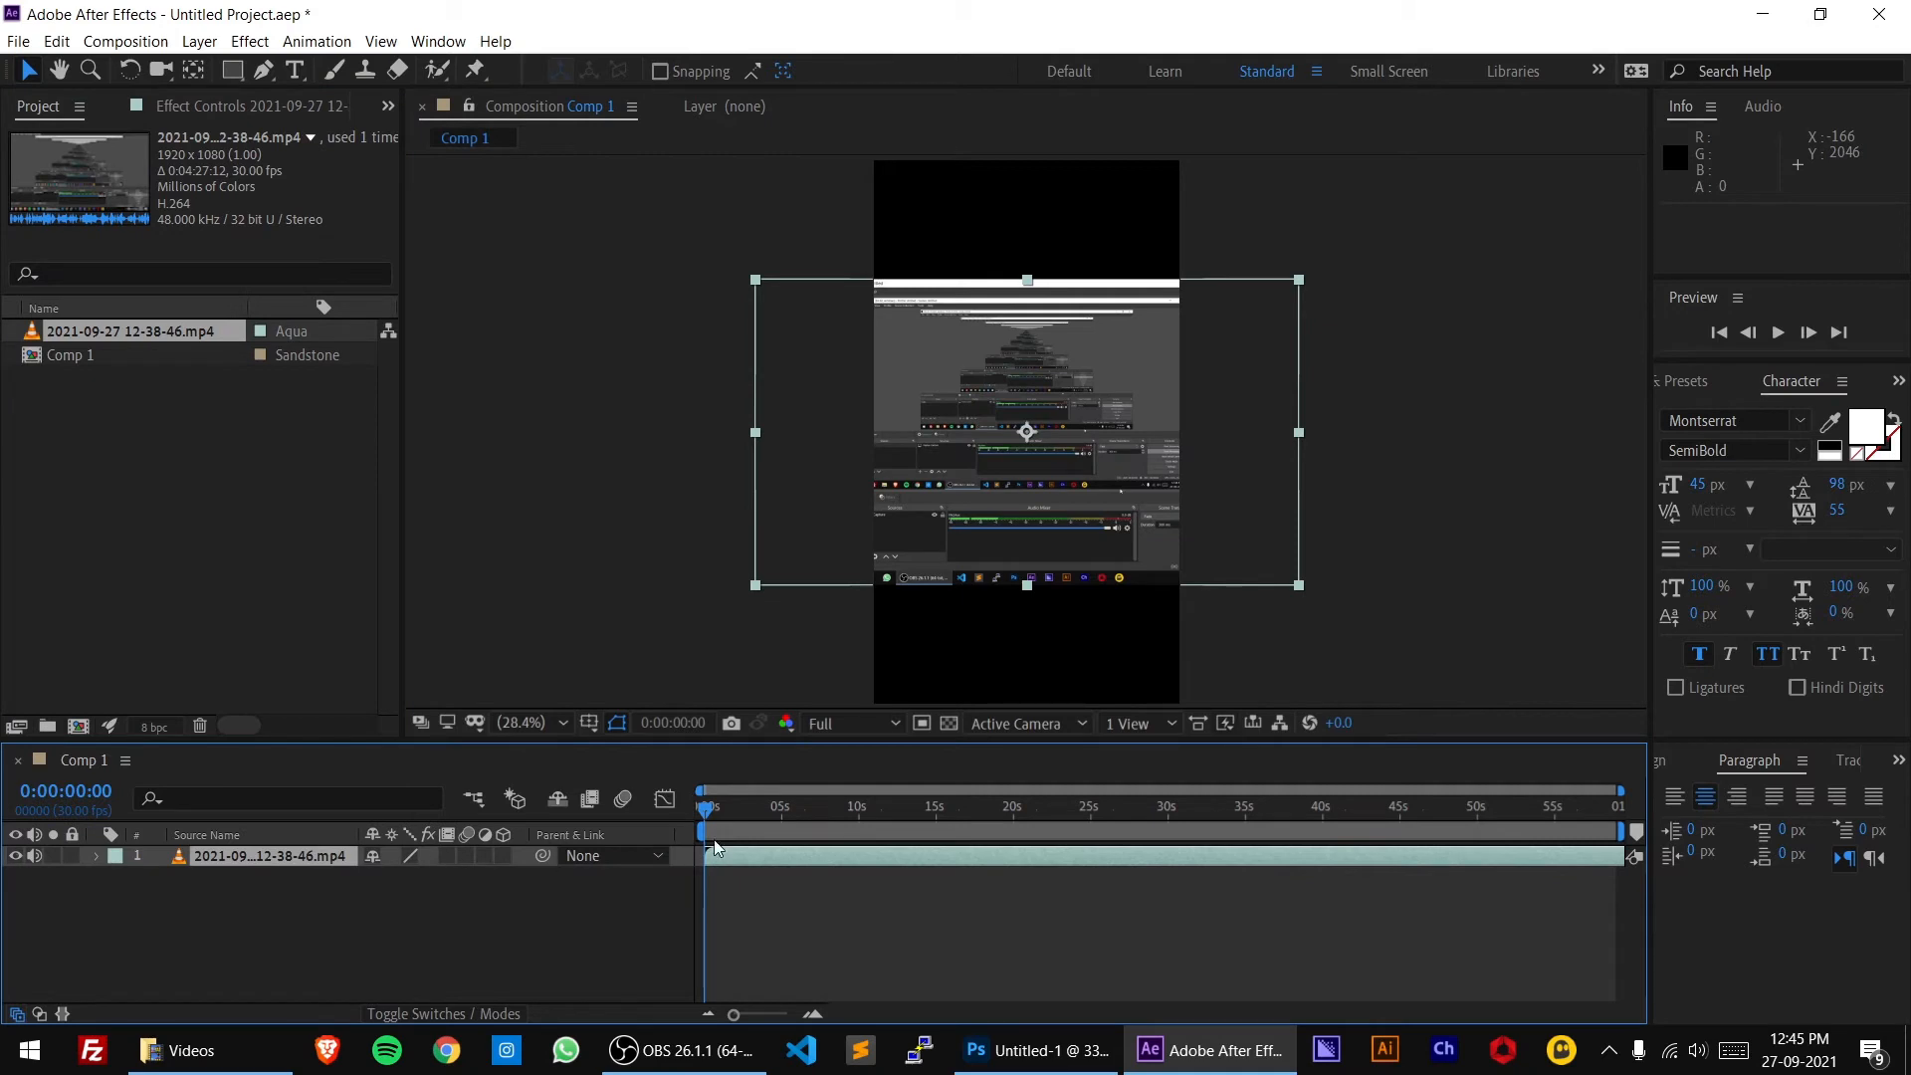
Set the scale of the screen recording layer to 135%
{"action": "key", "text": "s"}
{"action": "left_click", "coordinate": [451, 877]}
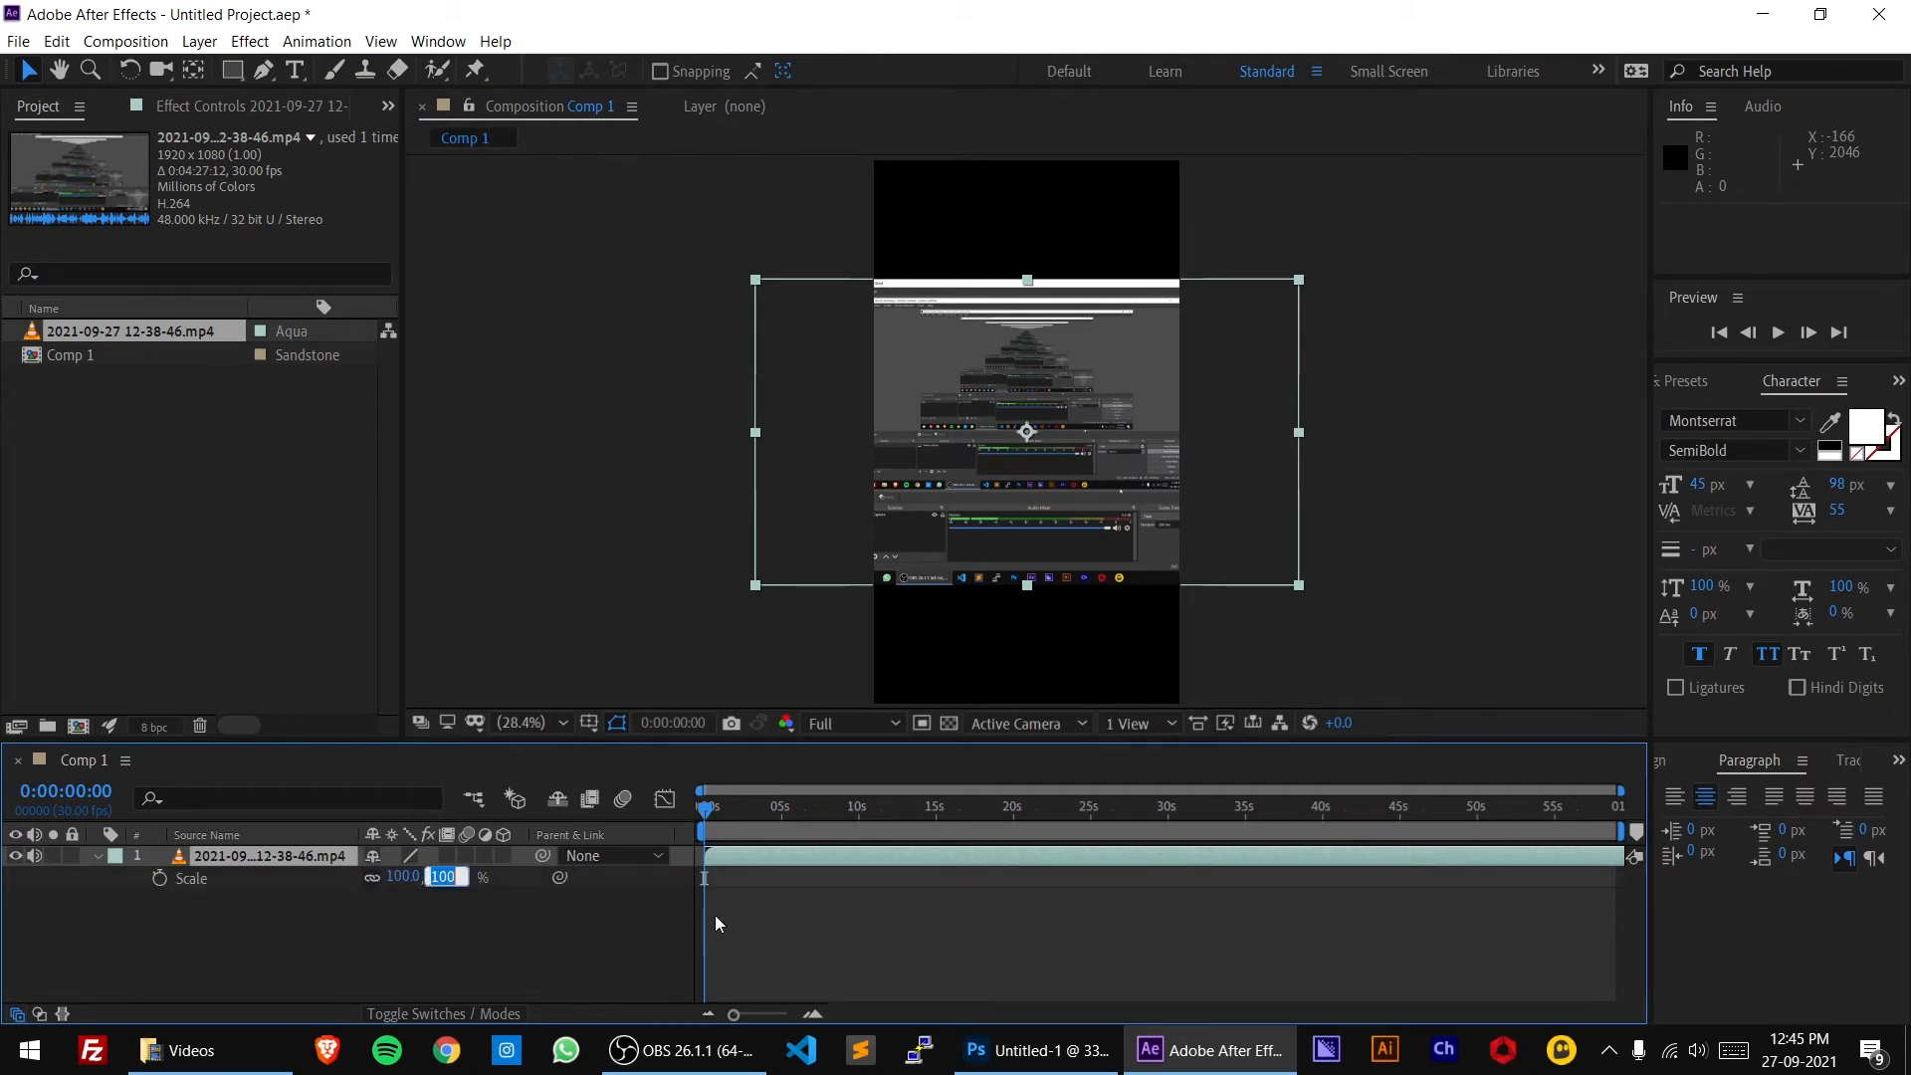
{"action": "type", "text": "135"}
{"action": "key", "text": "Return"}
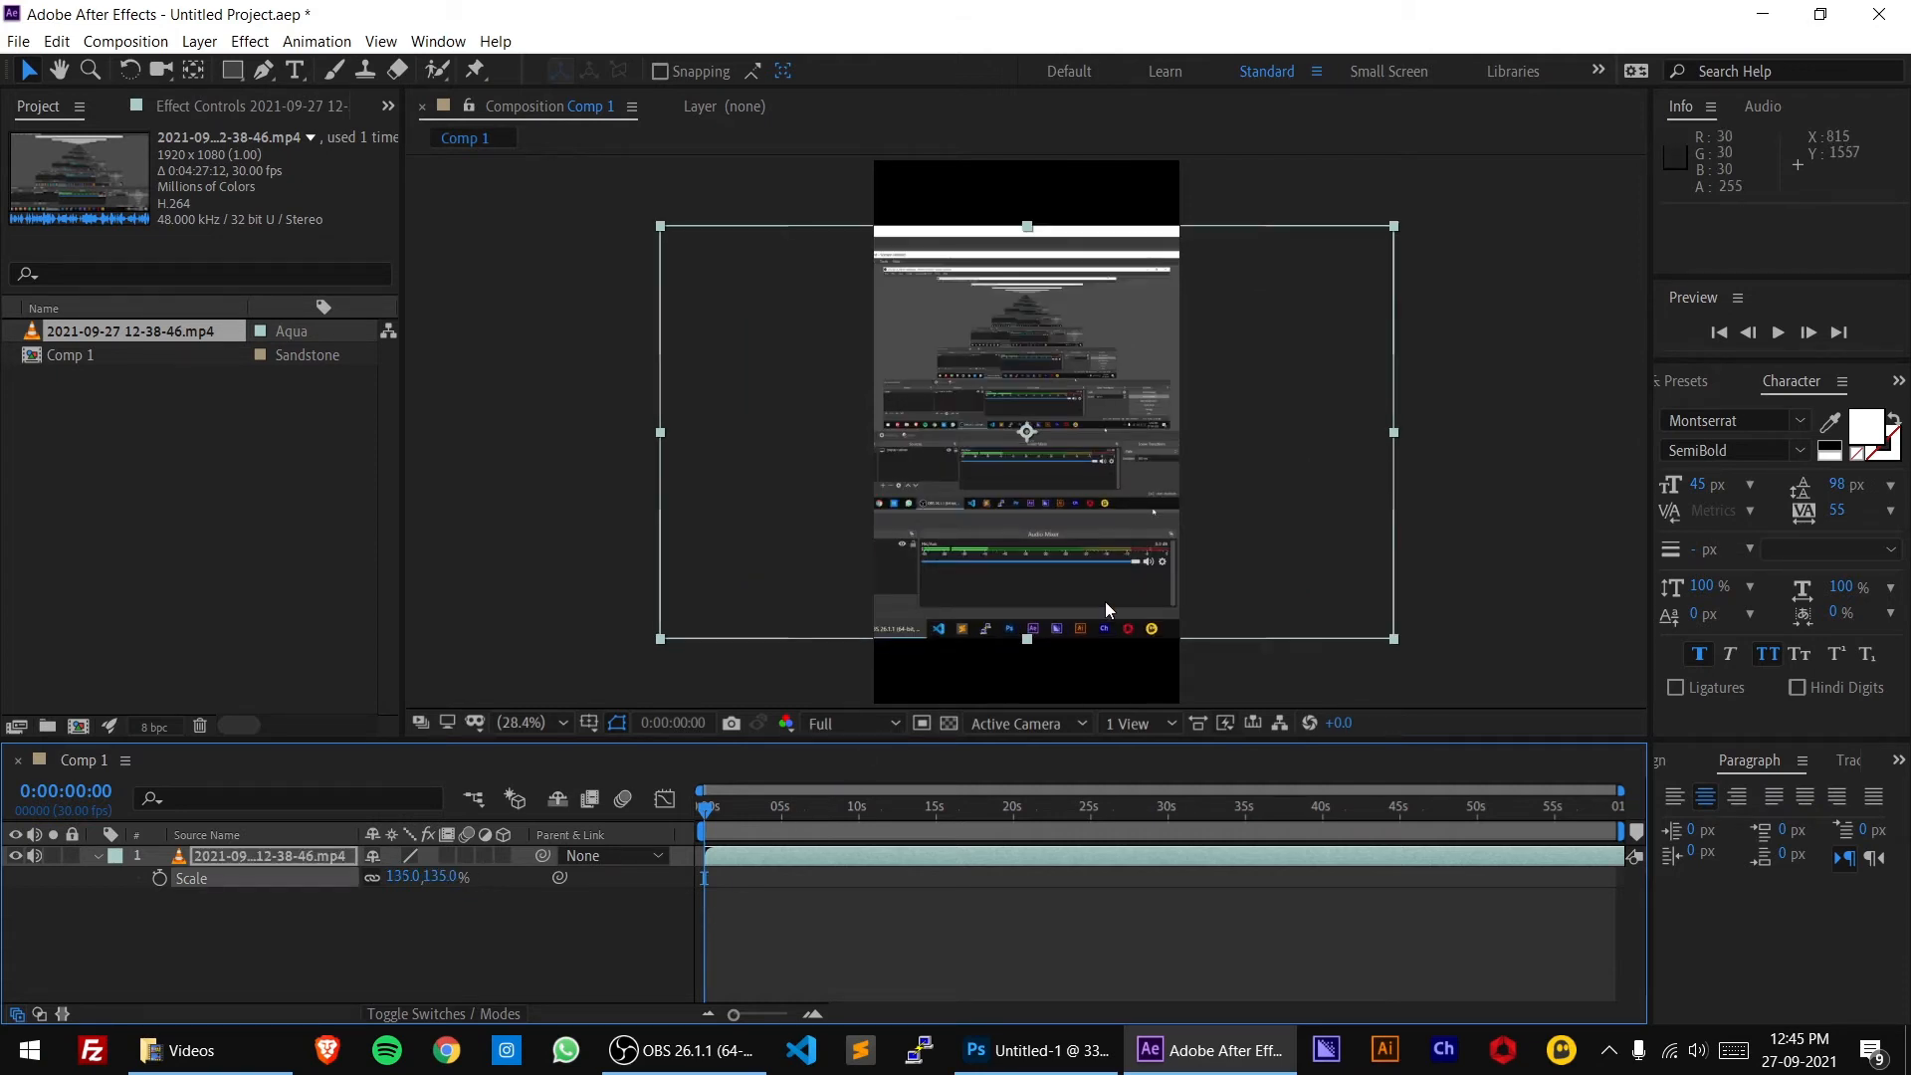
Slide the recording layer earlier and trim off its opening so the composition starts at the empty Photoshop workspace
{"action": "left_click_drag", "start_coordinate": [709, 818], "coordinate": [1389, 872]}
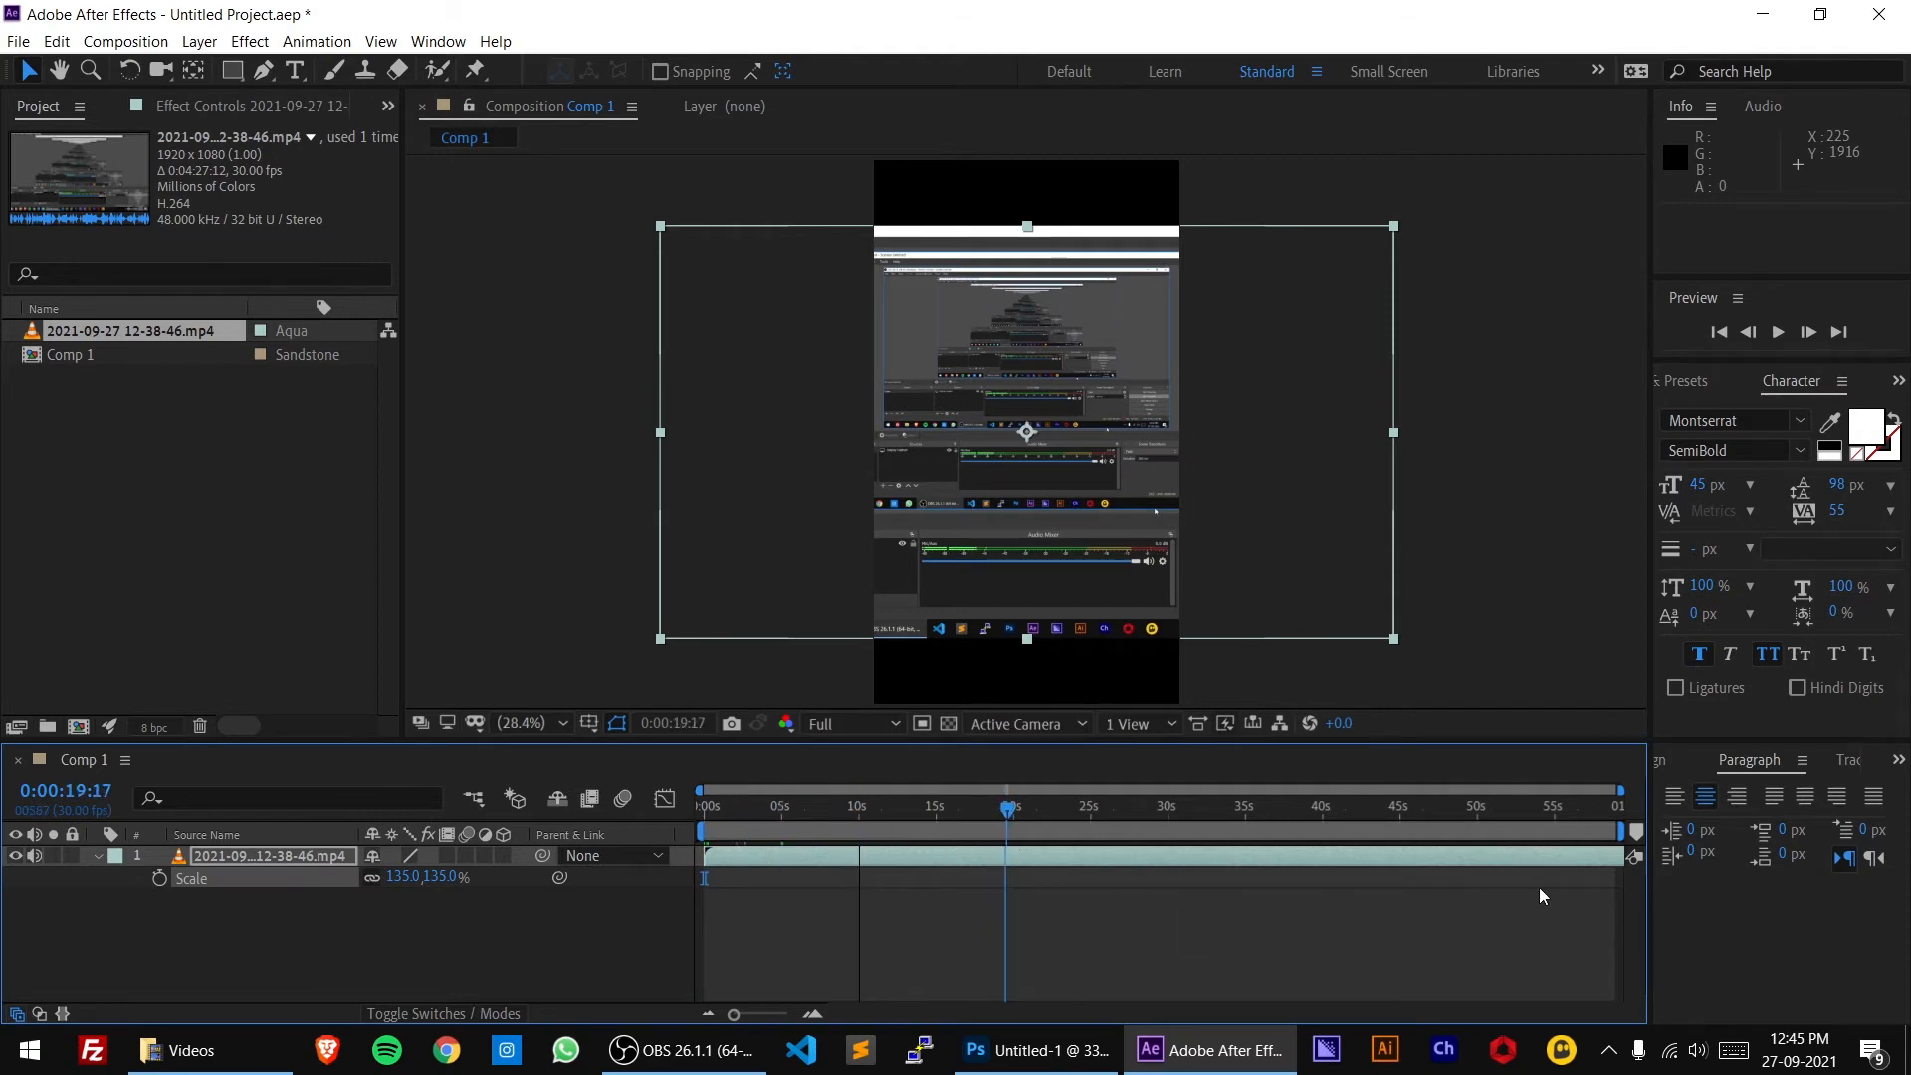
{"action": "left_click_drag", "start_coordinate": [1502, 862], "coordinate": [1208, 852]}
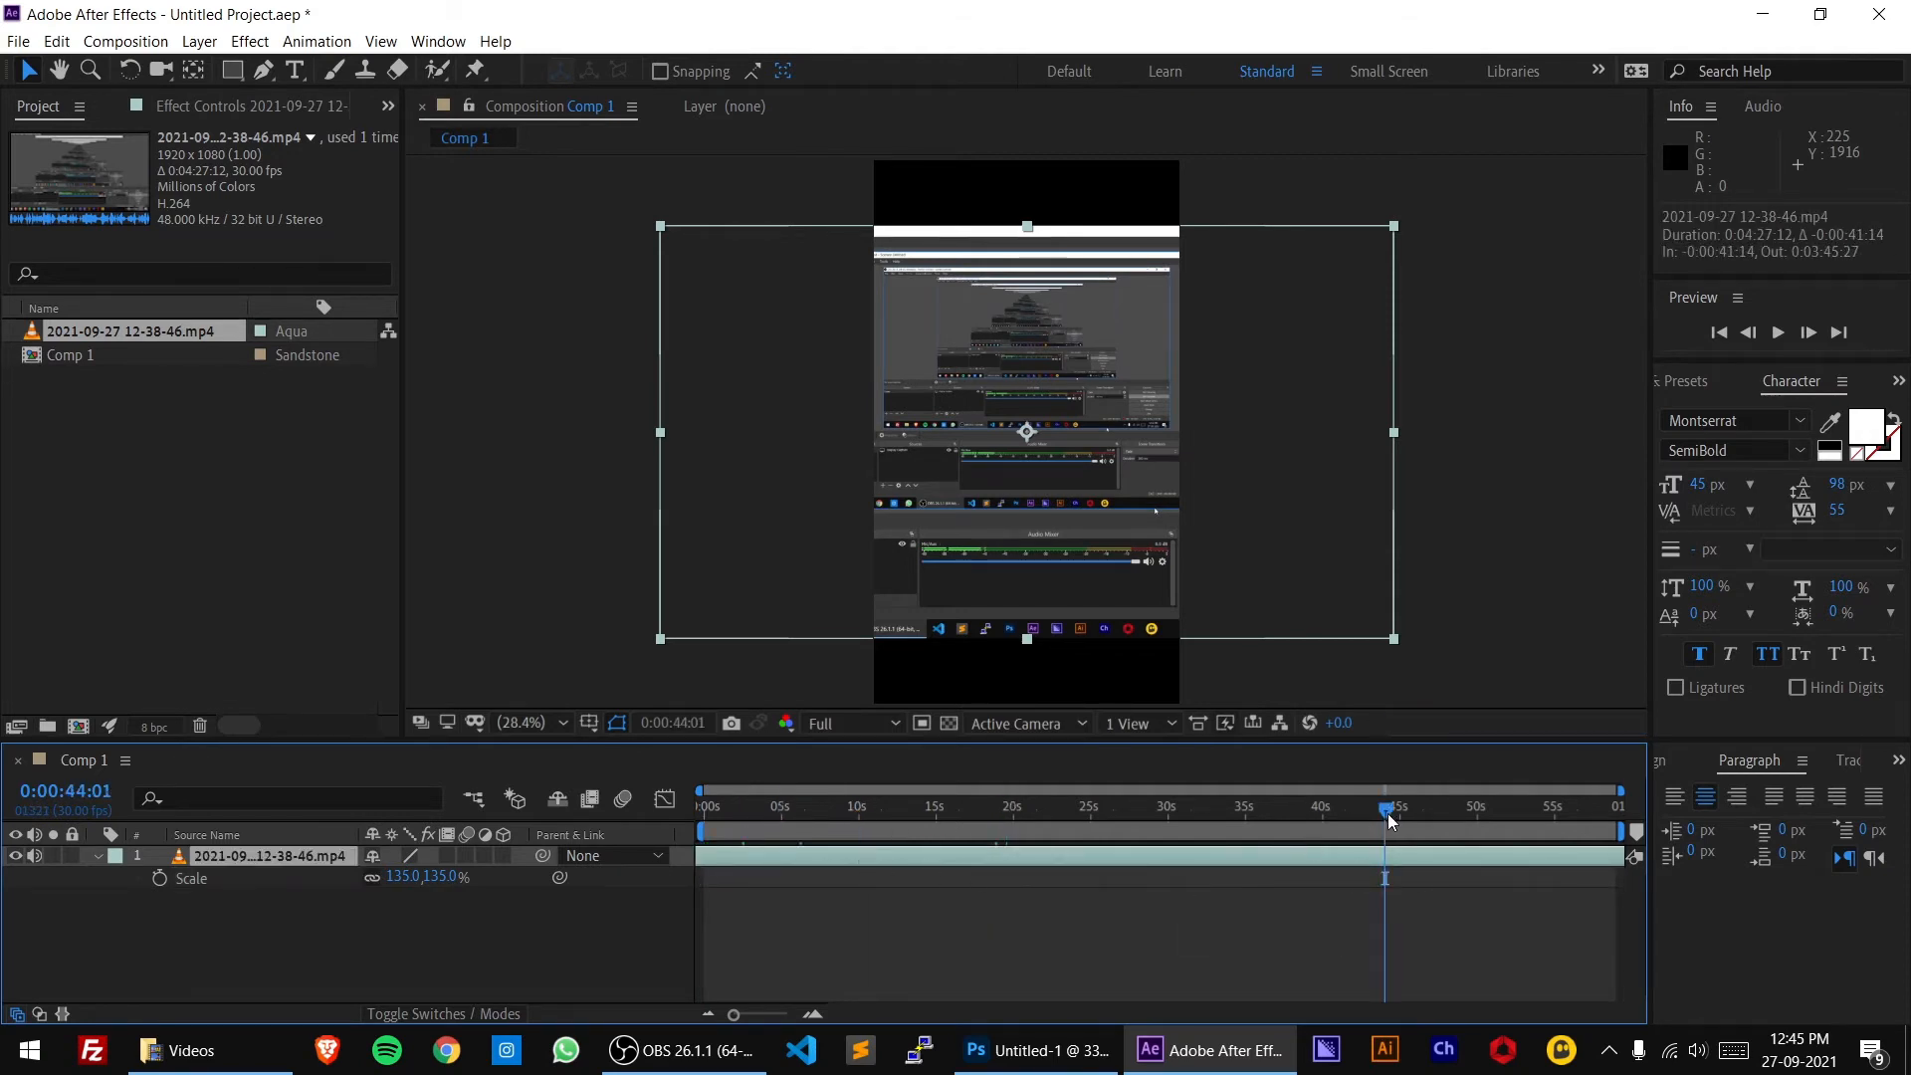
{"action": "left_click_drag", "start_coordinate": [1387, 815], "coordinate": [704, 818]}
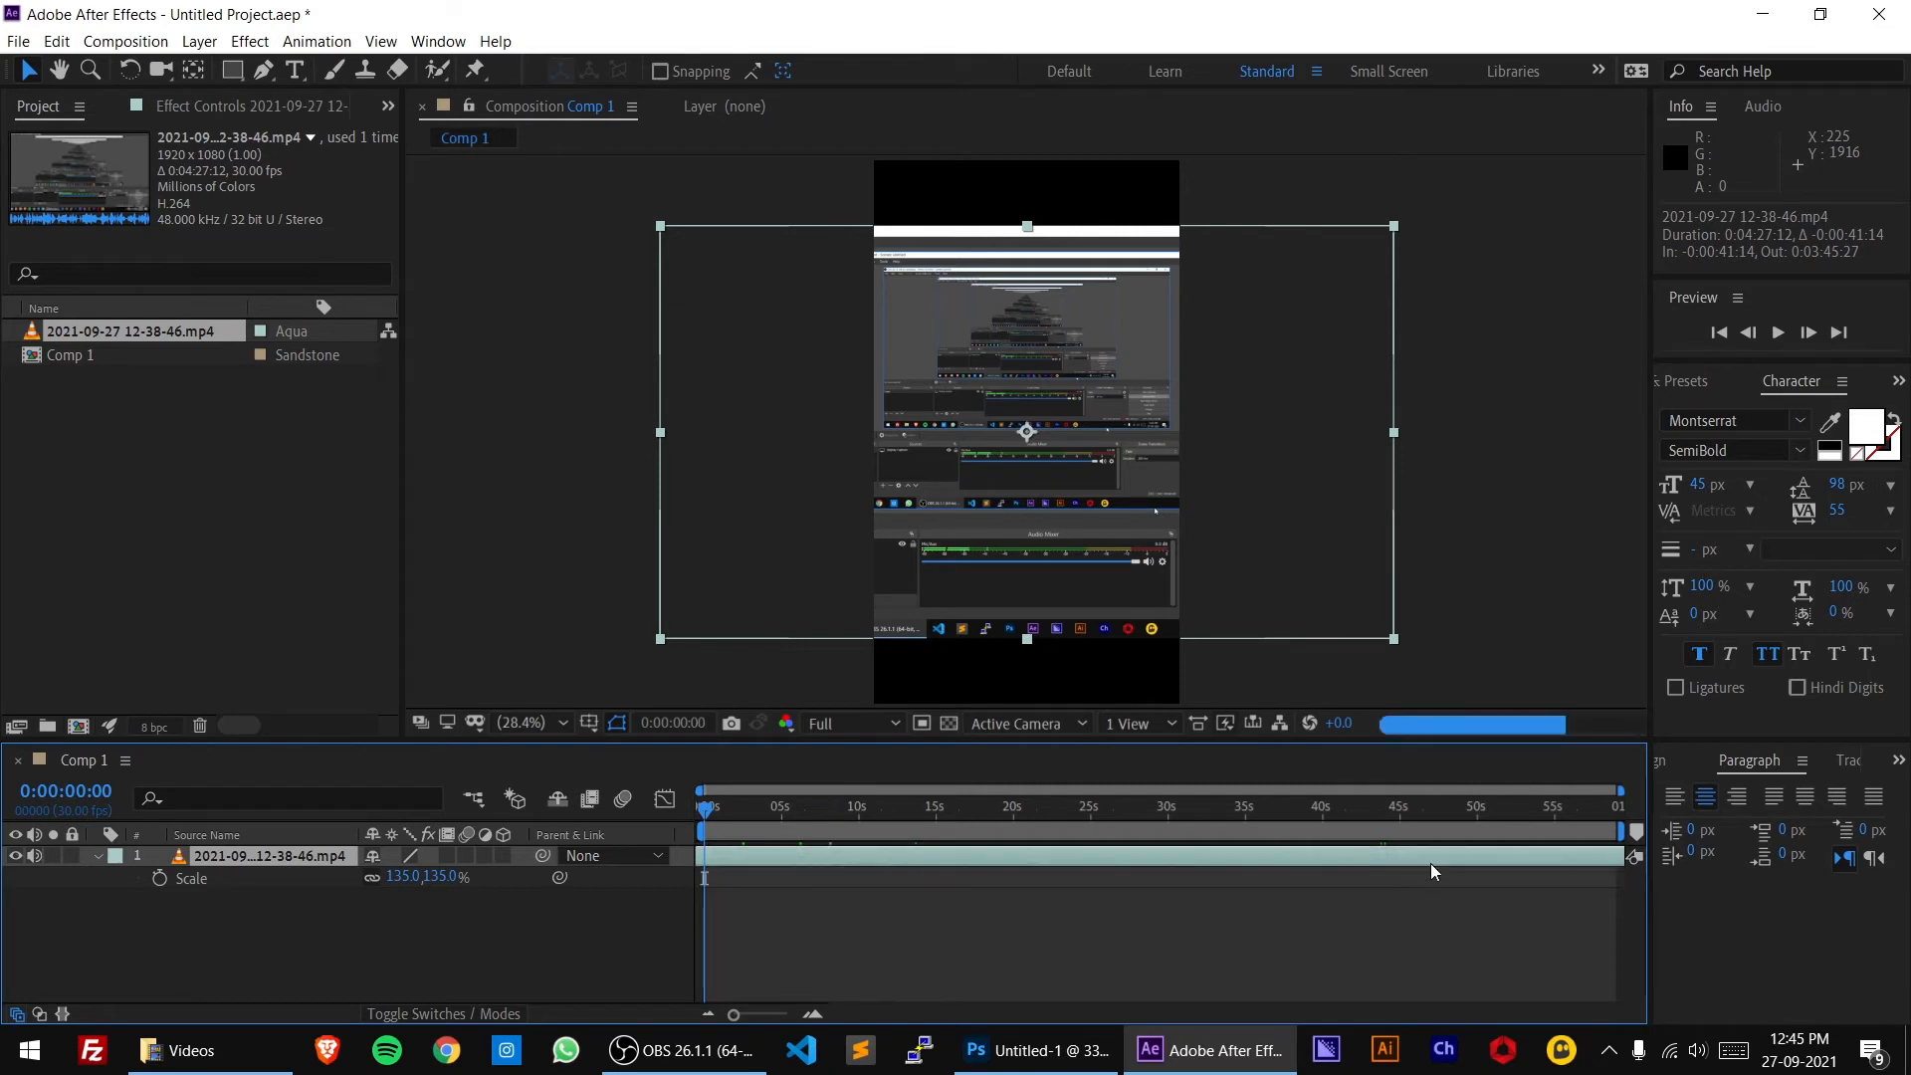
{"action": "left_click_drag", "start_coordinate": [1430, 863], "coordinate": [776, 869]}
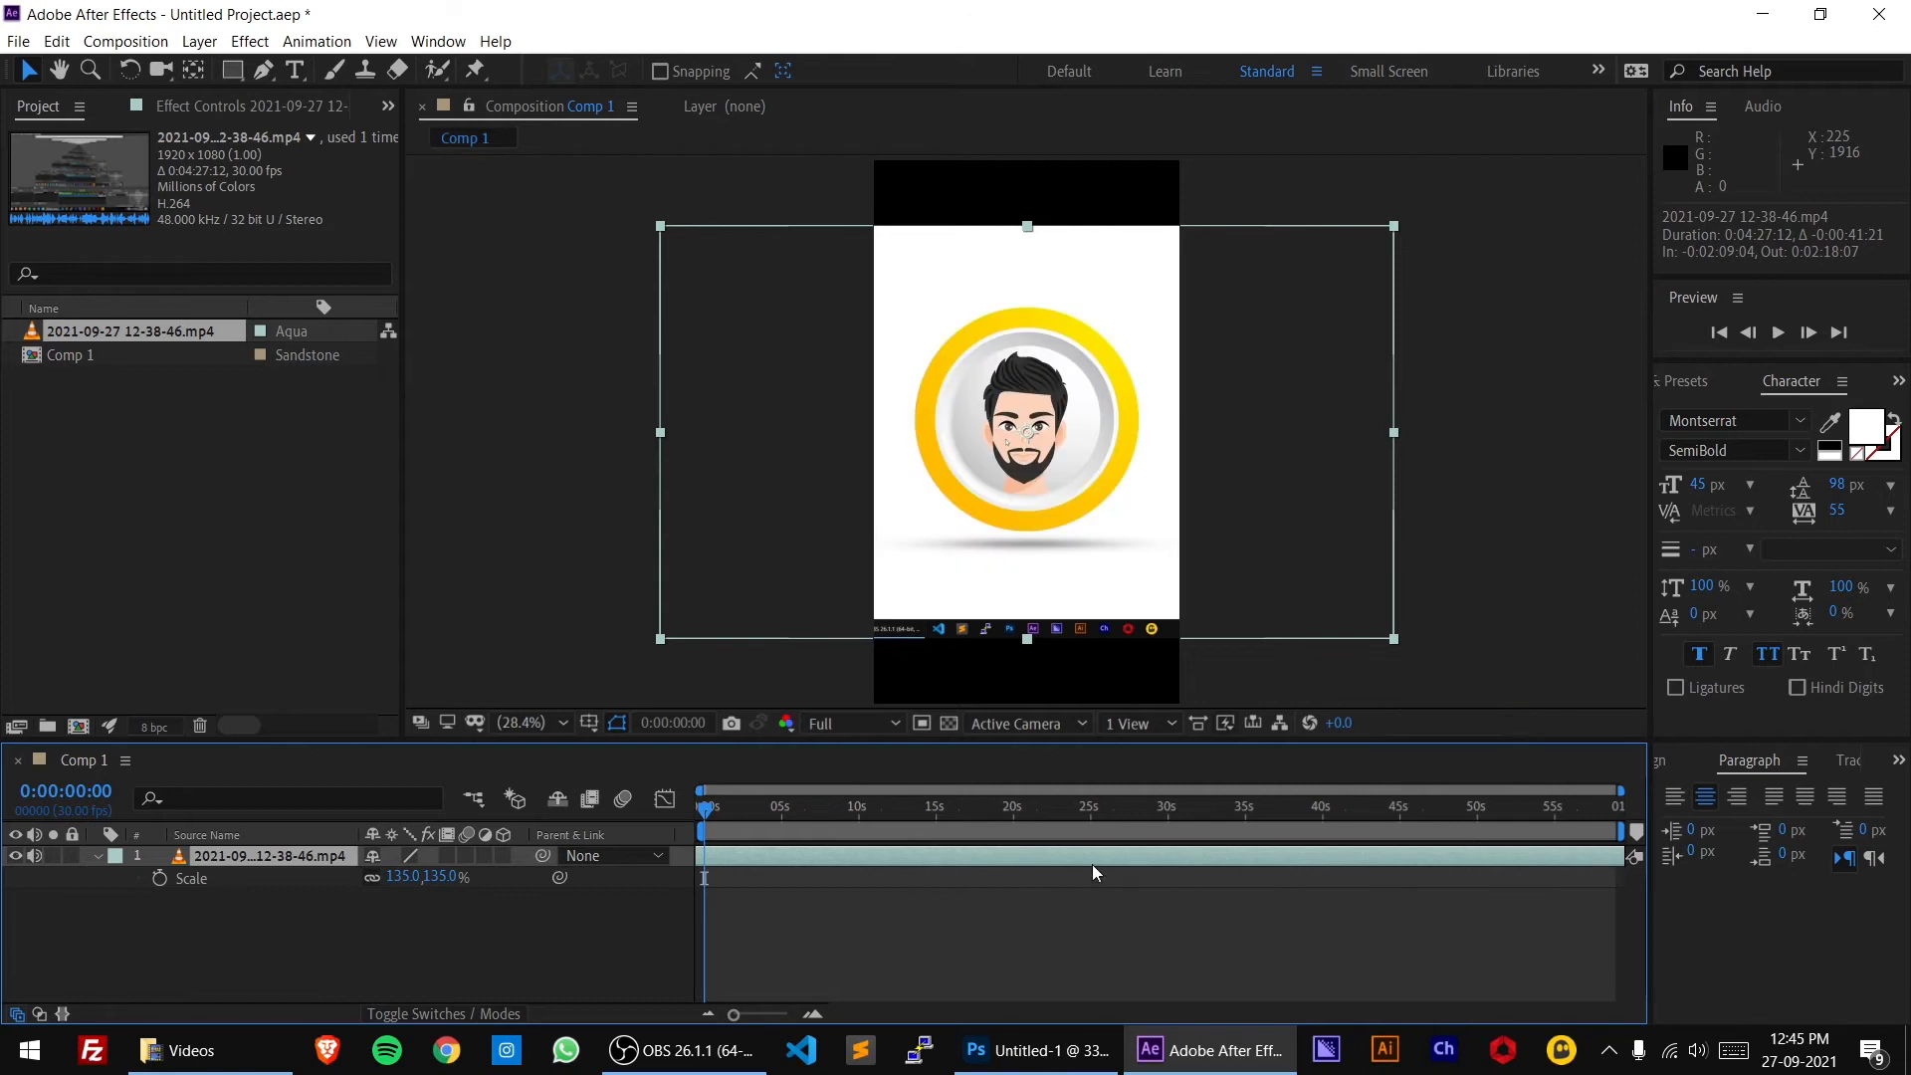
{"action": "left_click_drag", "start_coordinate": [1162, 866], "coordinate": [679, 876]}
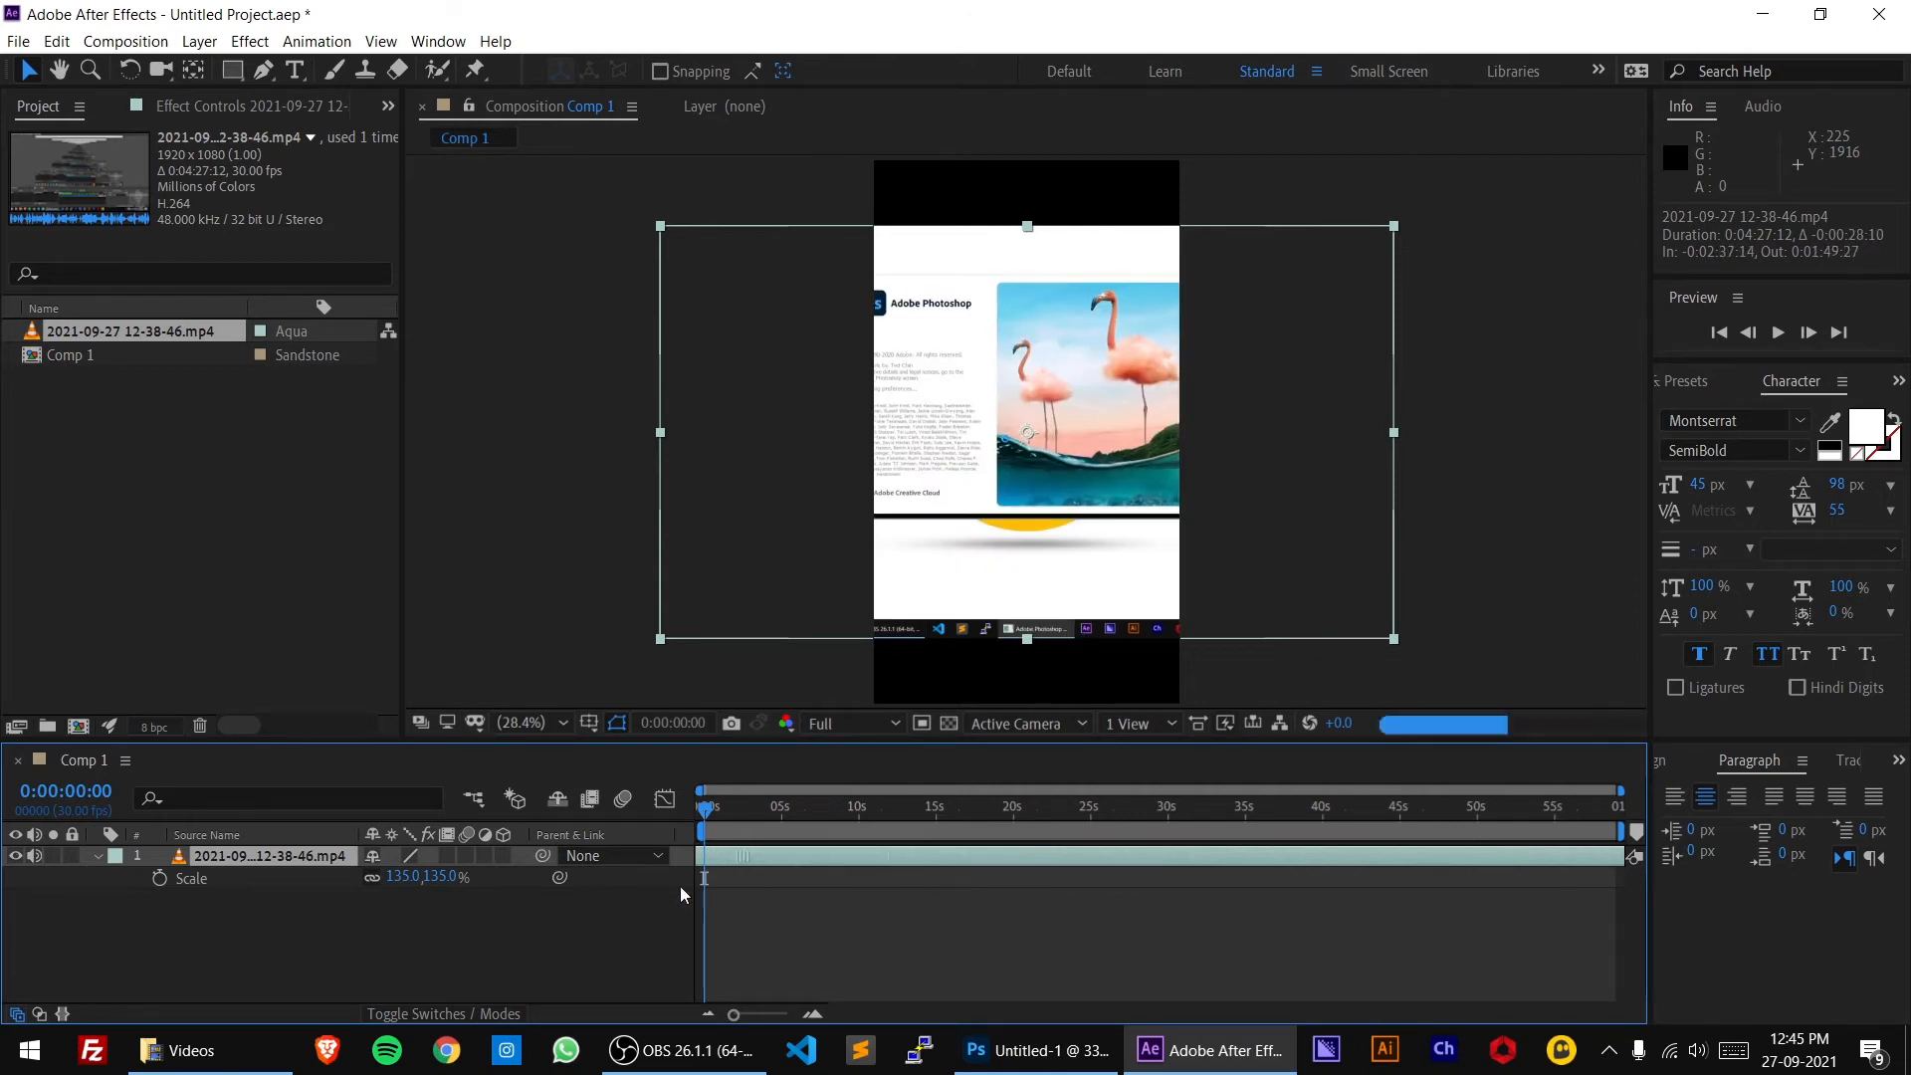
{"action": "left_click_drag", "start_coordinate": [1214, 866], "coordinate": [1053, 867]}
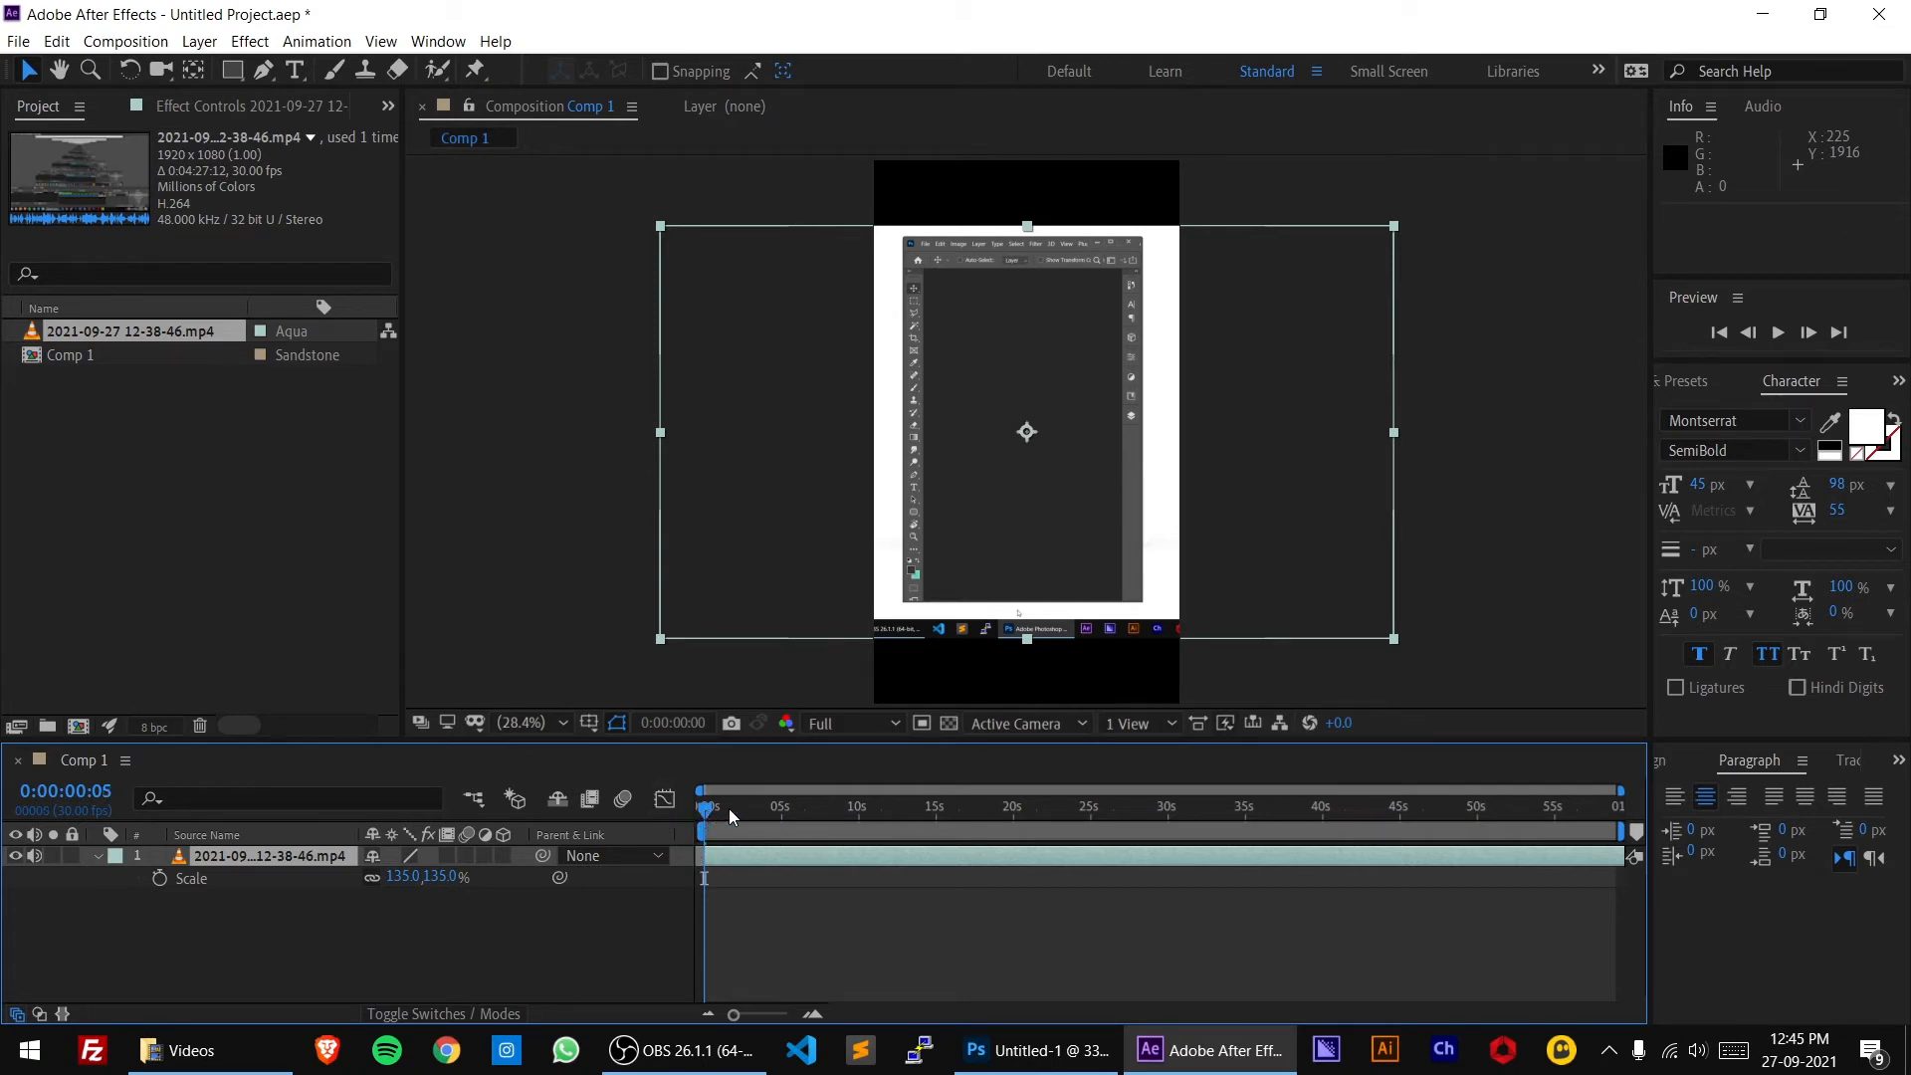
{"action": "left_click_drag", "start_coordinate": [729, 808], "coordinate": [958, 821]}
{"action": "key", "text": "Home"}
Add a 1080 × 1920 px black solid, sampling its color from the black band below the video
{"action": "right_click", "coordinate": [344, 935]}
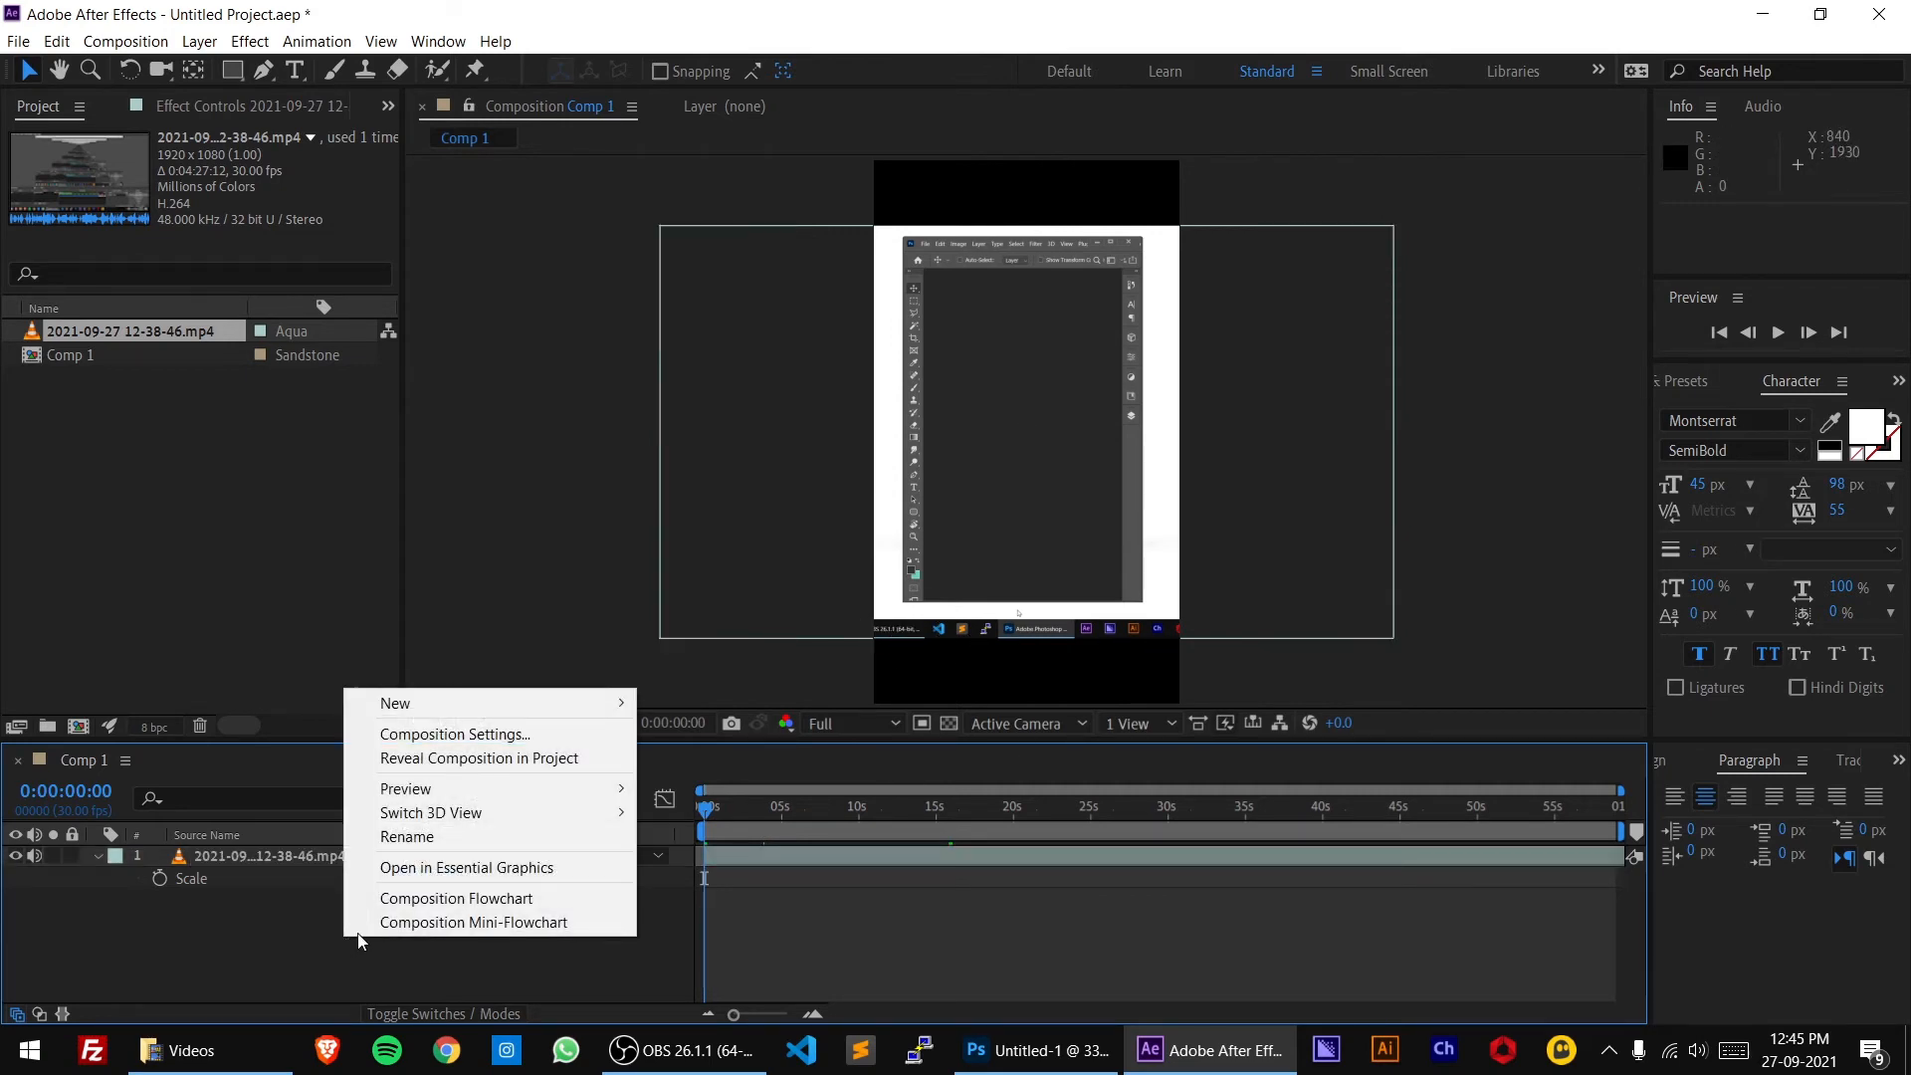
{"action": "mouse_move", "coordinate": [495, 716]}
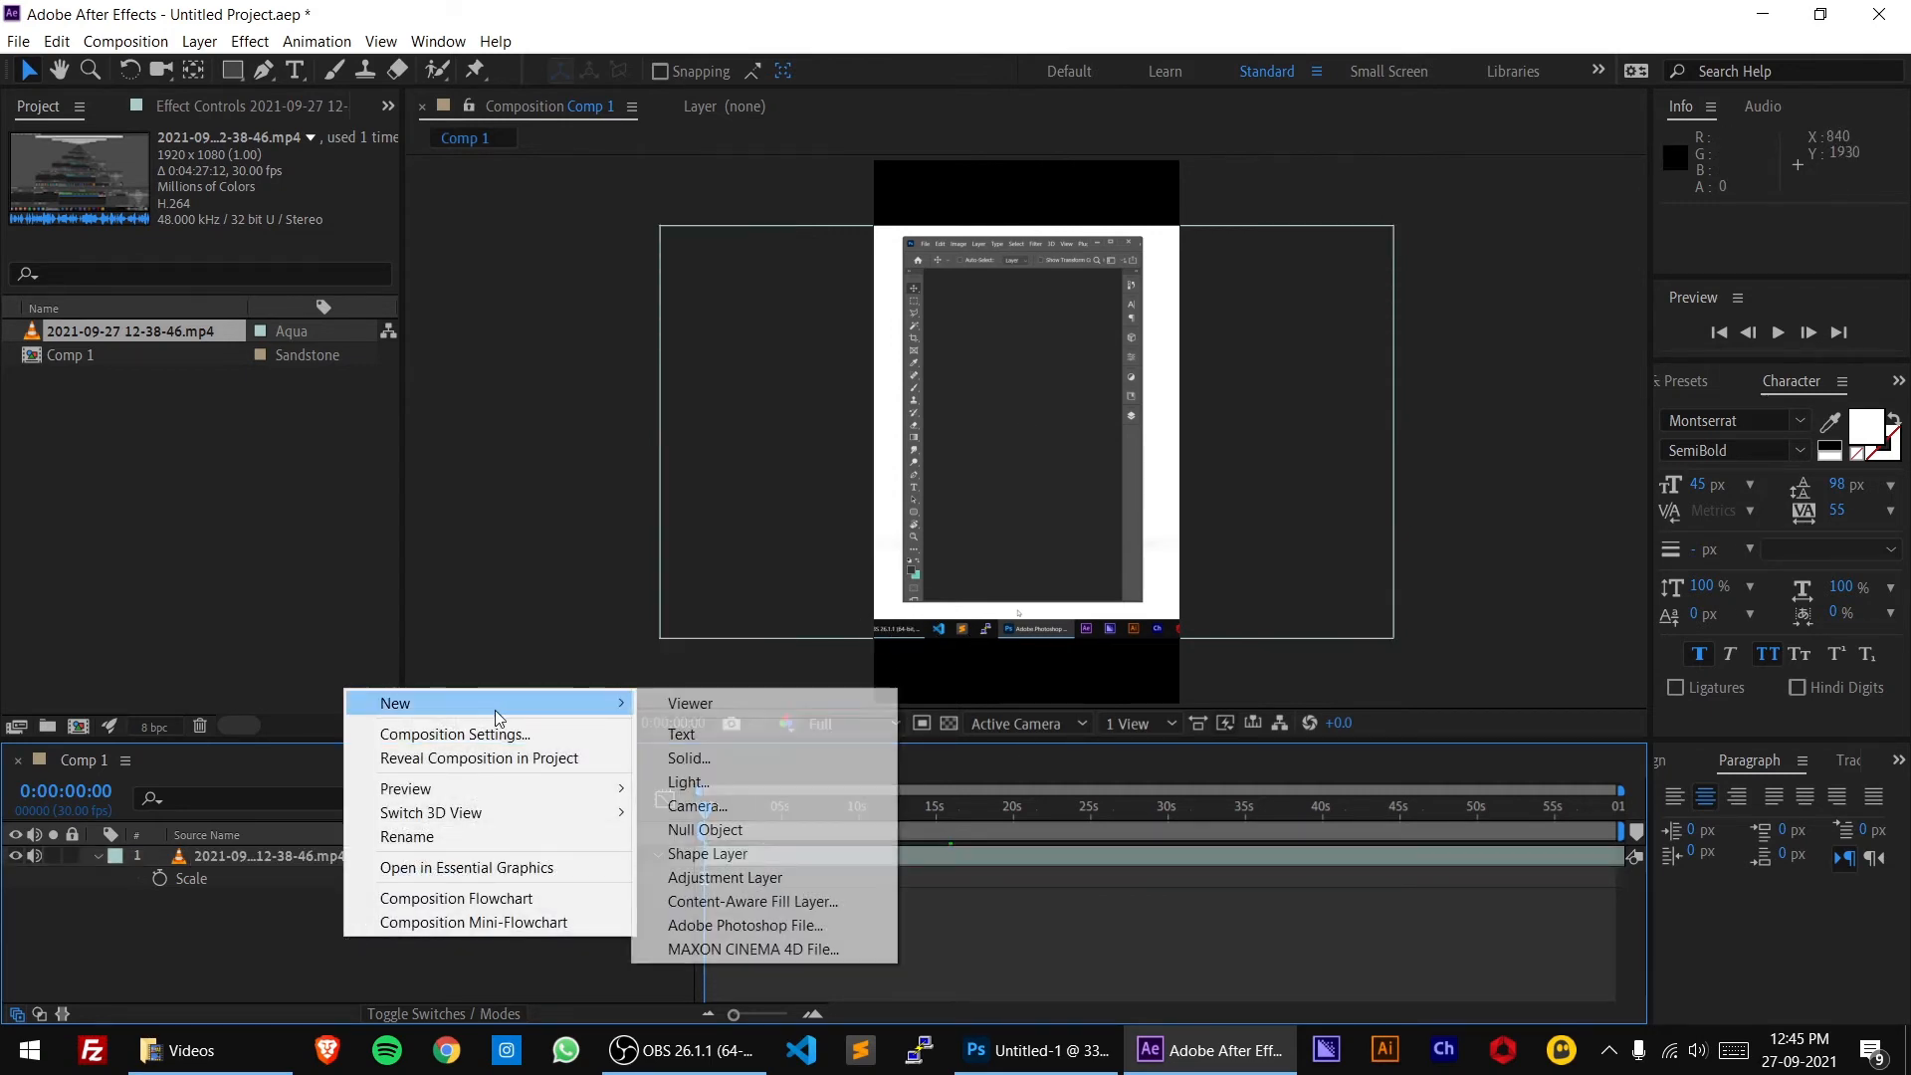
{"action": "left_click", "coordinate": [712, 760]}
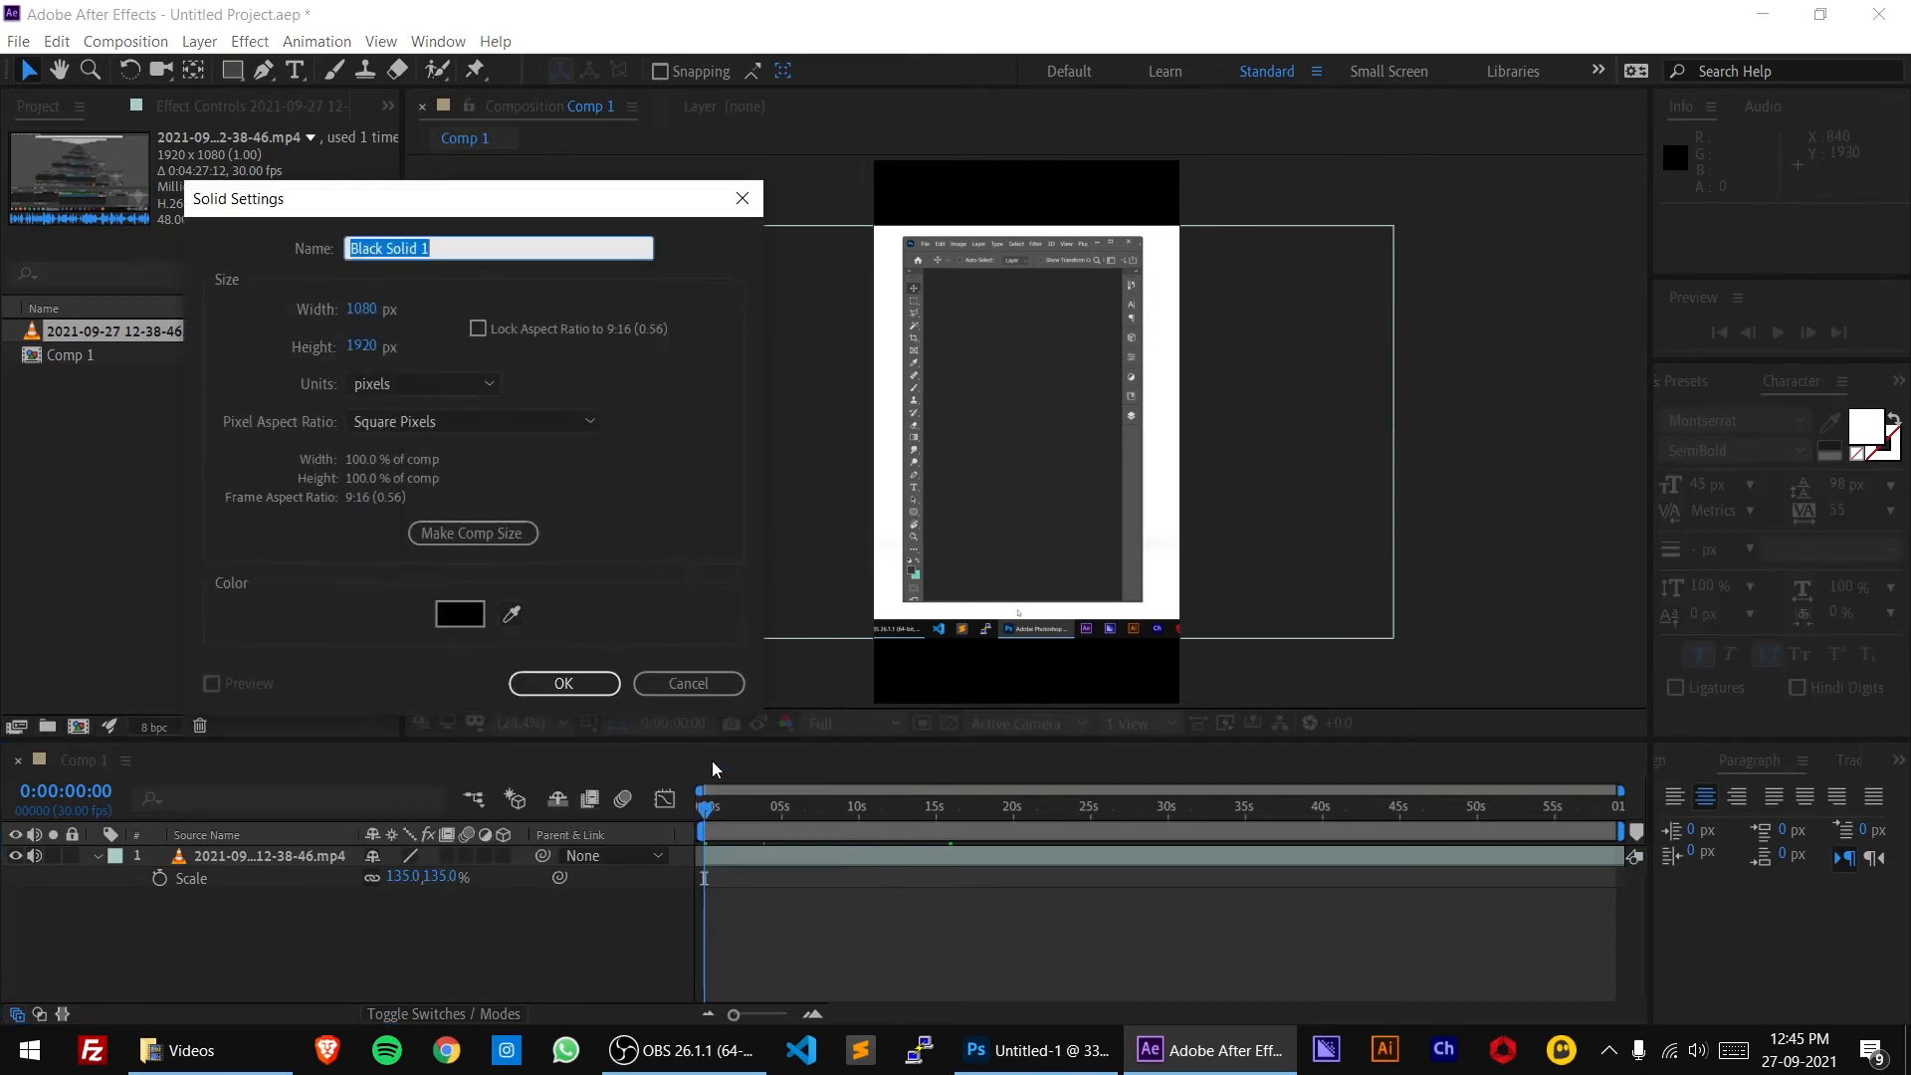
{"action": "left_click", "coordinate": [512, 614]}
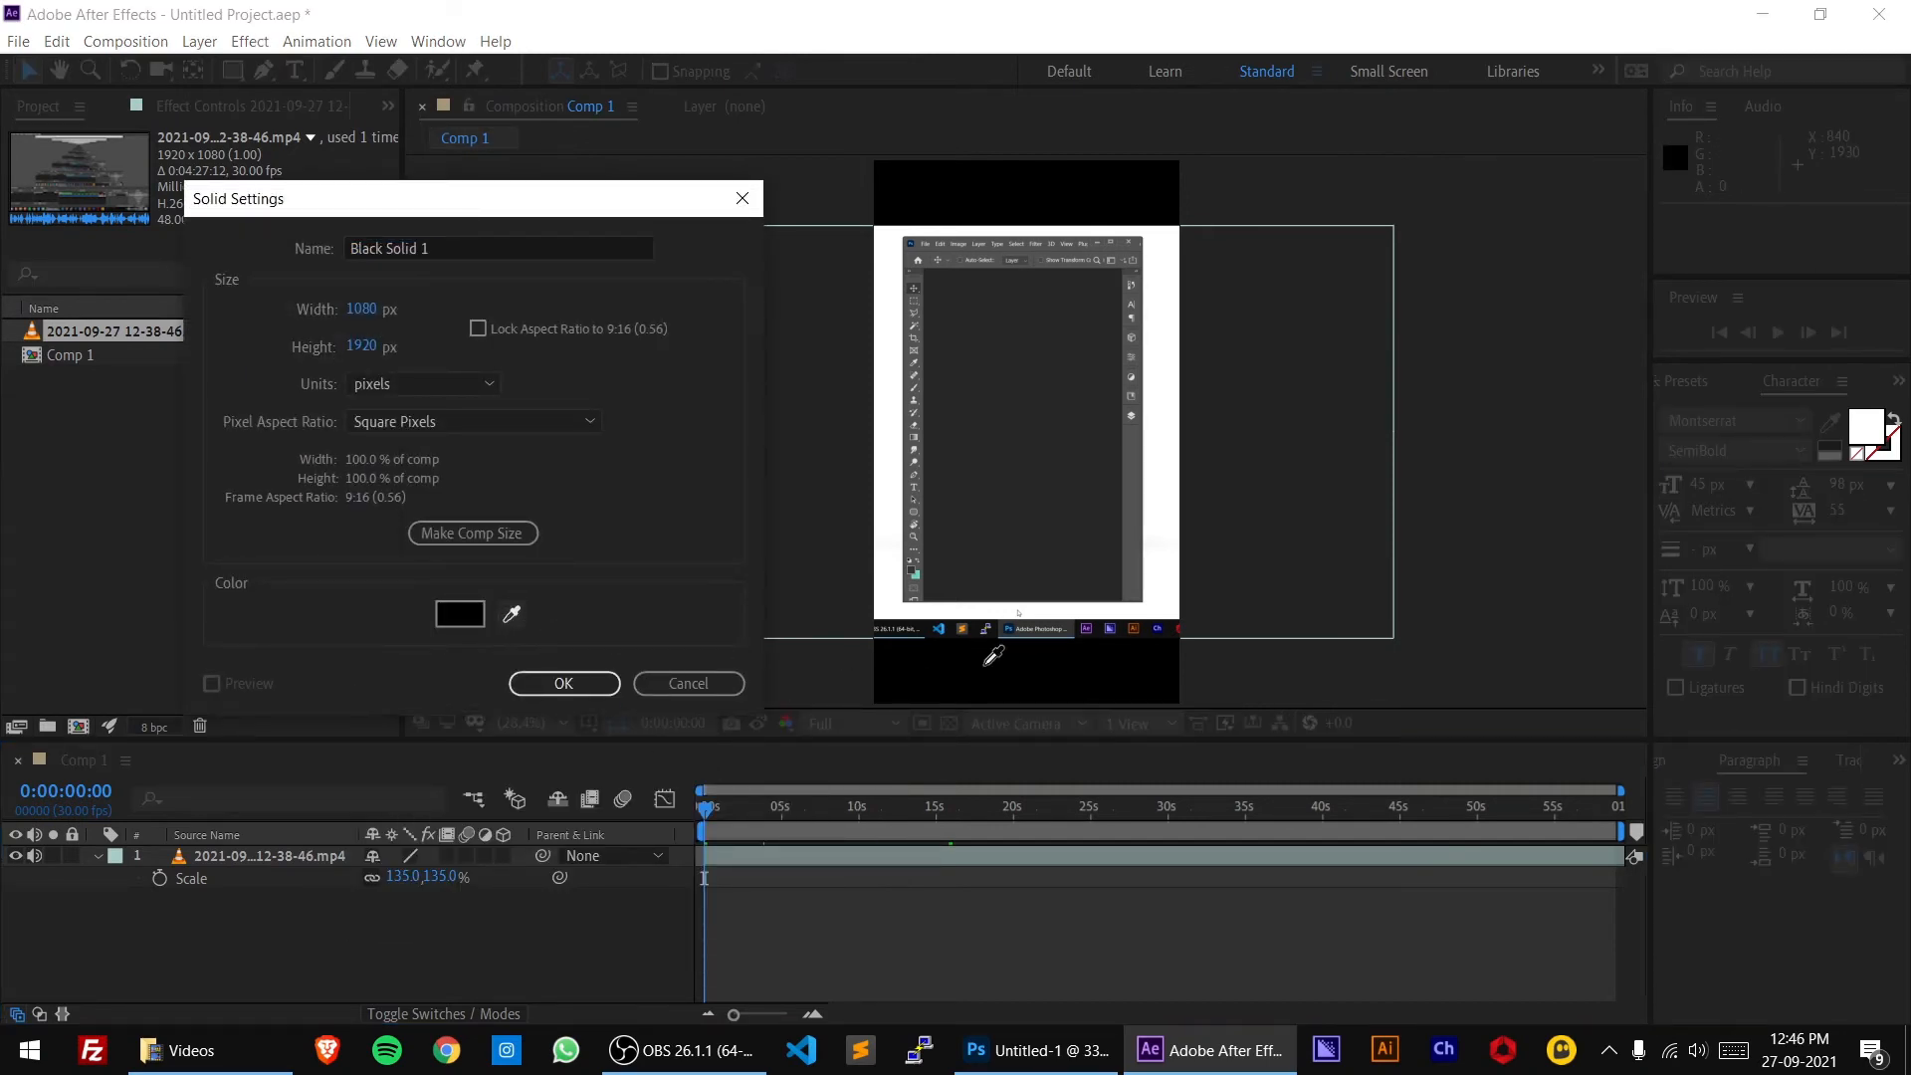
{"action": "left_click", "coordinate": [878, 697]}
{"action": "left_click", "coordinate": [563, 683]}
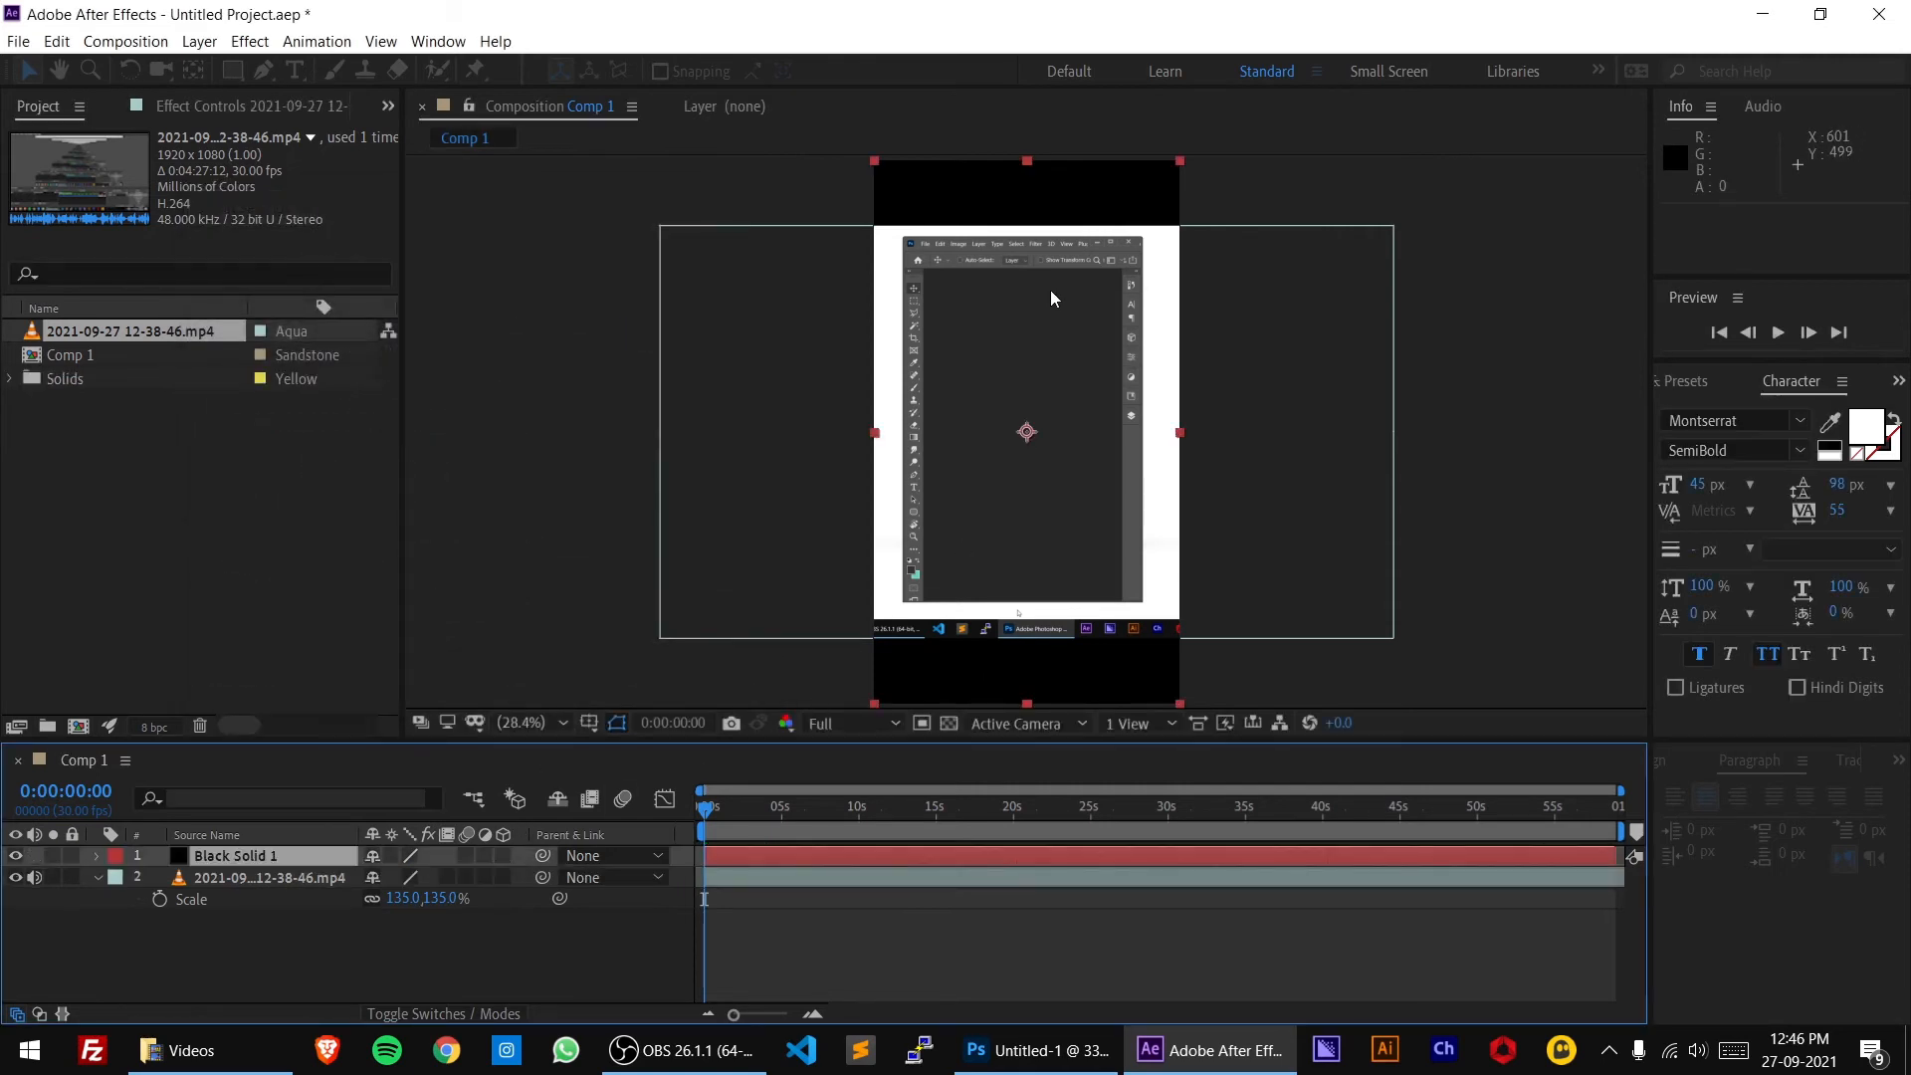
Shrink the black solid into a strip over the recording's taskbar at the frame's bottom and nudge it up 4 px
{"action": "left_click_drag", "start_coordinate": [1027, 163], "coordinate": [1071, 640]}
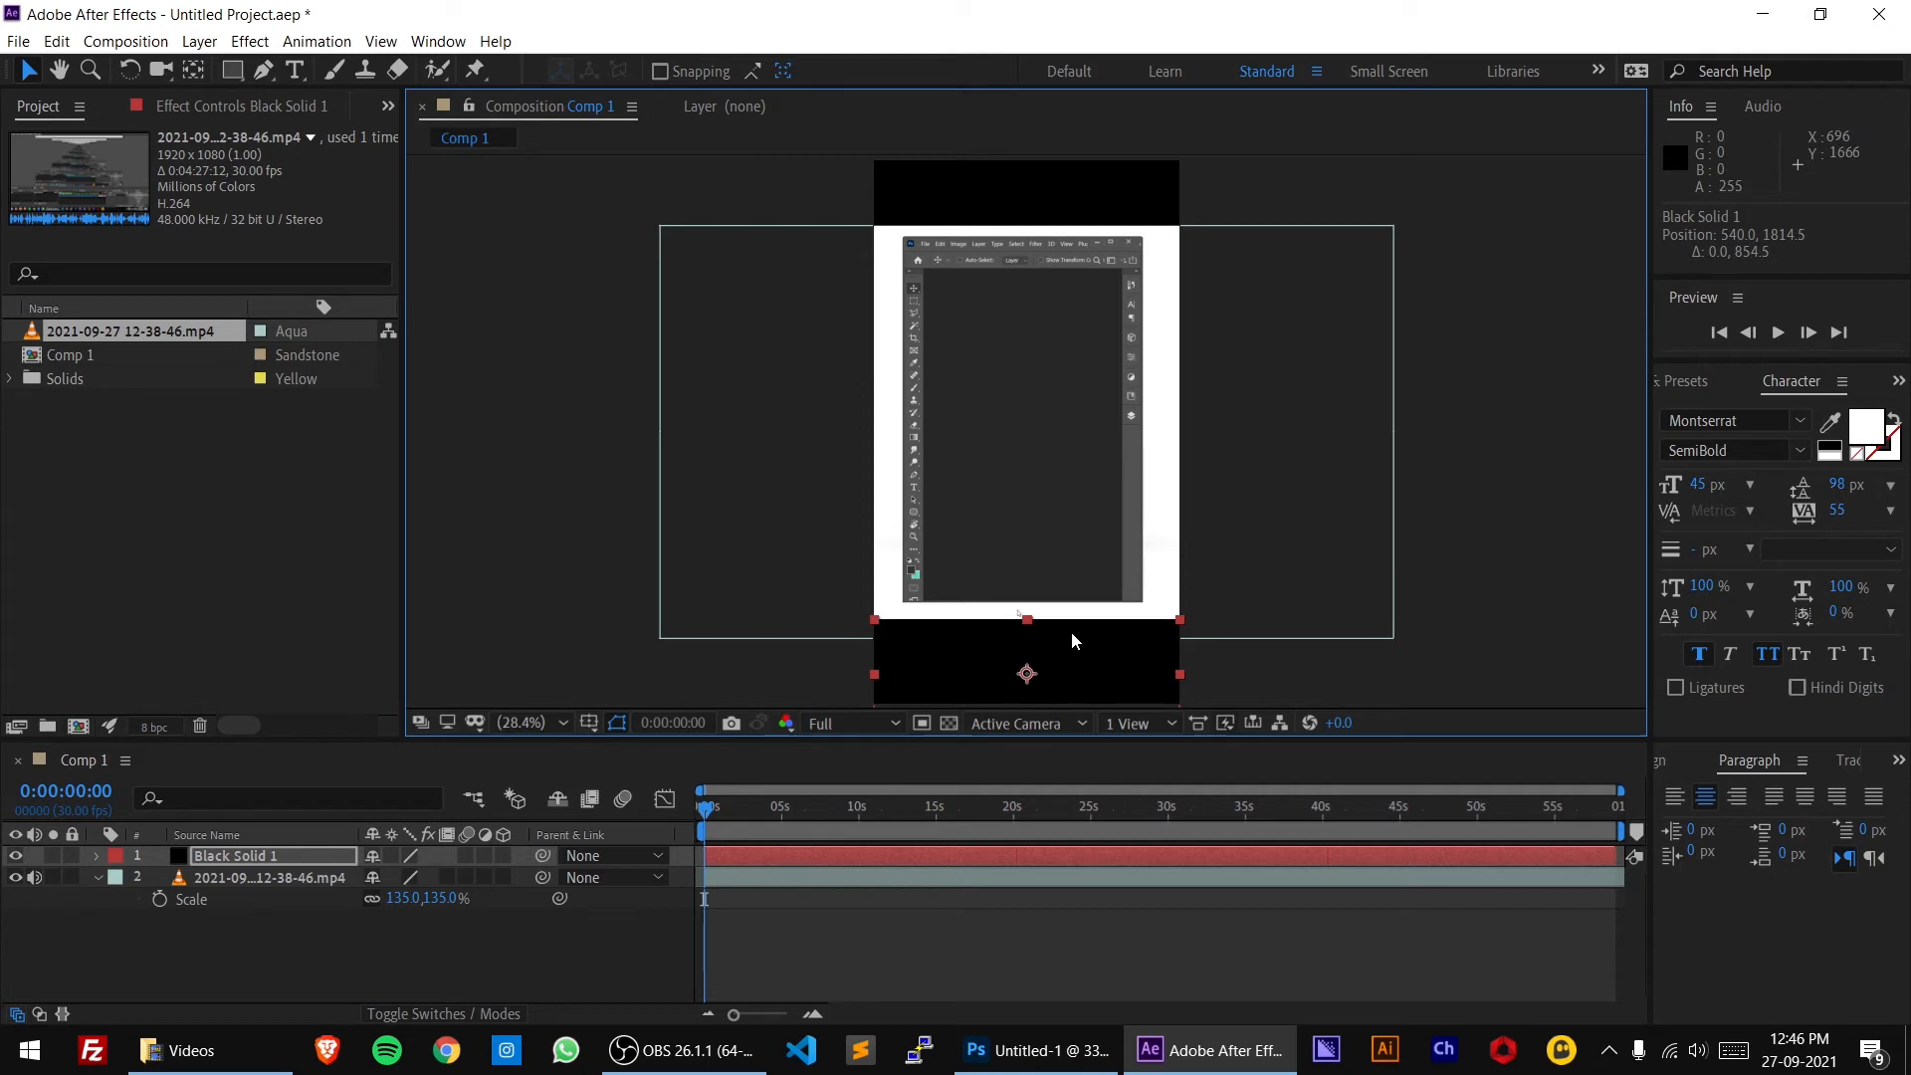
{"action": "key", "text": "Up"}
{"action": "key", "text": "Up"}
{"action": "key", "text": "Up"}
{"action": "key", "text": "Up"}
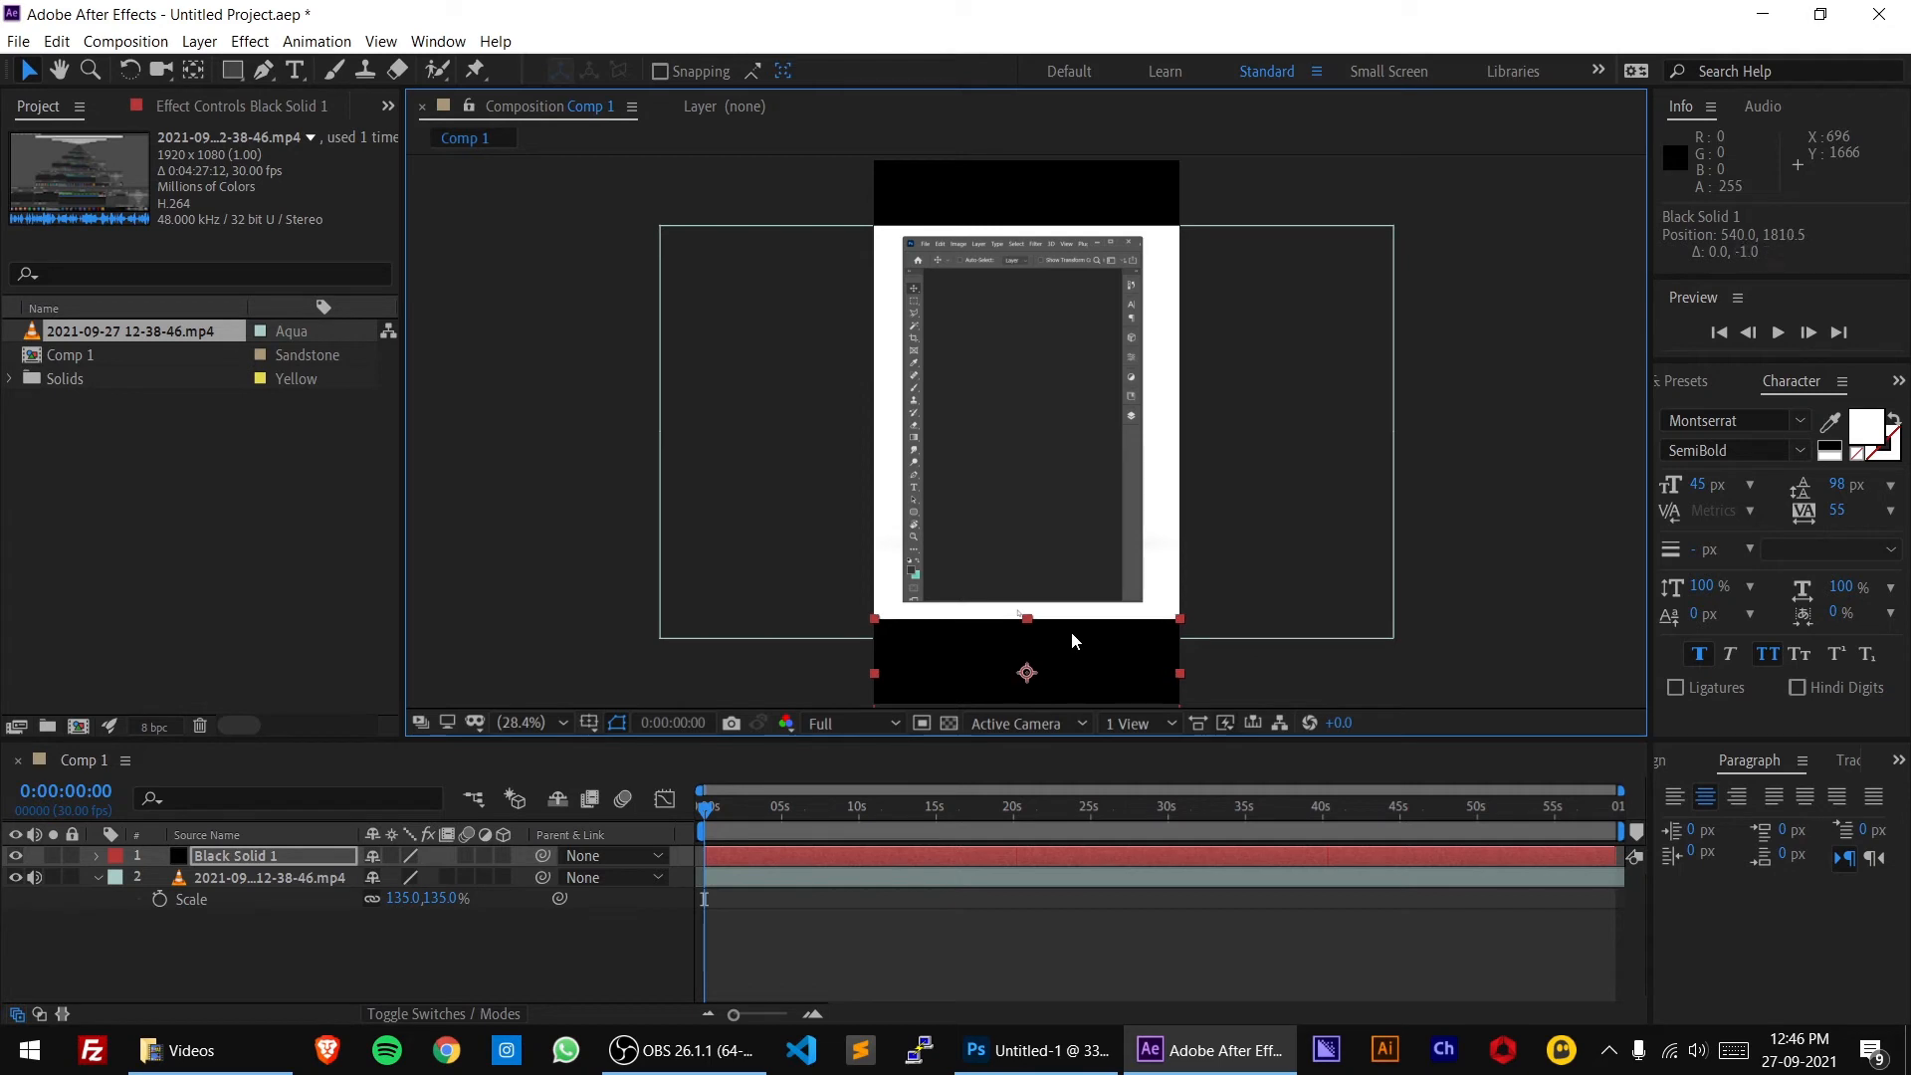
{"action": "left_click", "coordinate": [303, 946]}
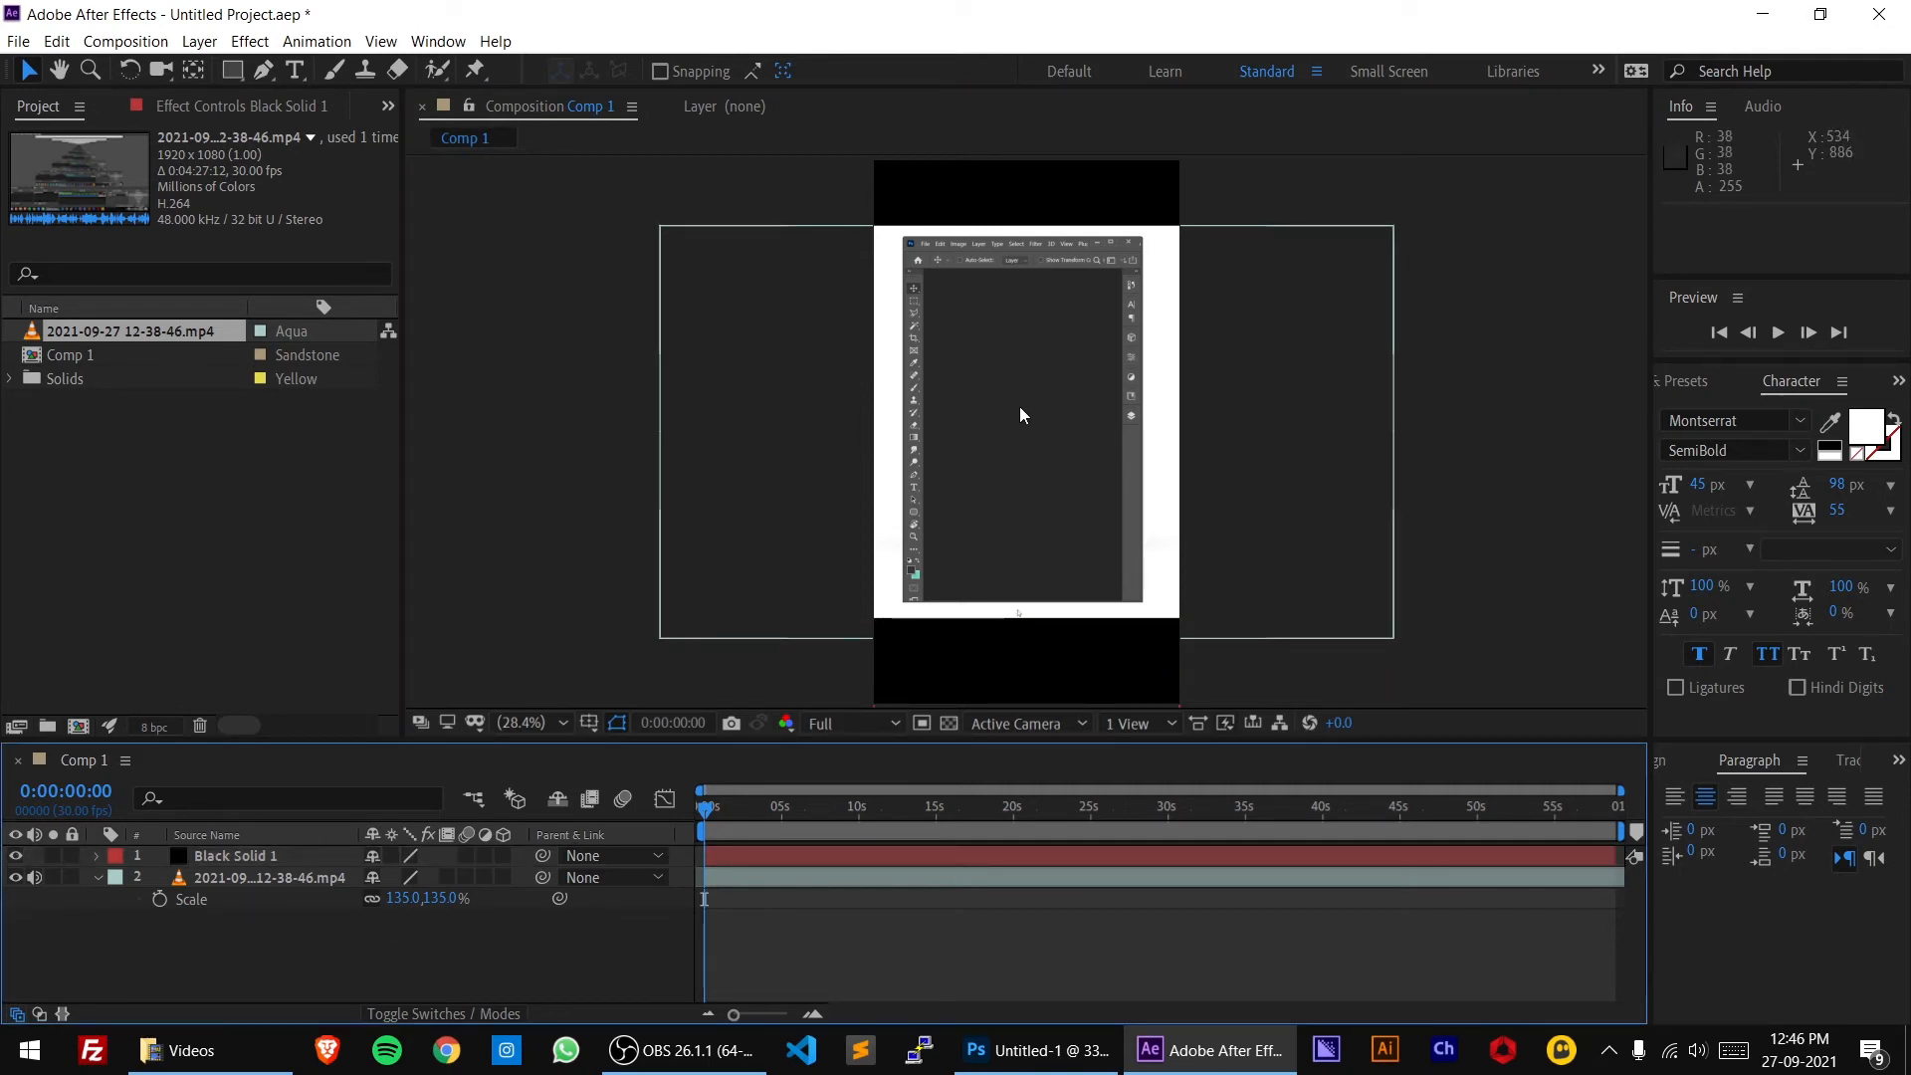
Enlarge the recording layer's scale in stages, first to 140% and finally to 160%
{"action": "left_click", "coordinate": [293, 878]}
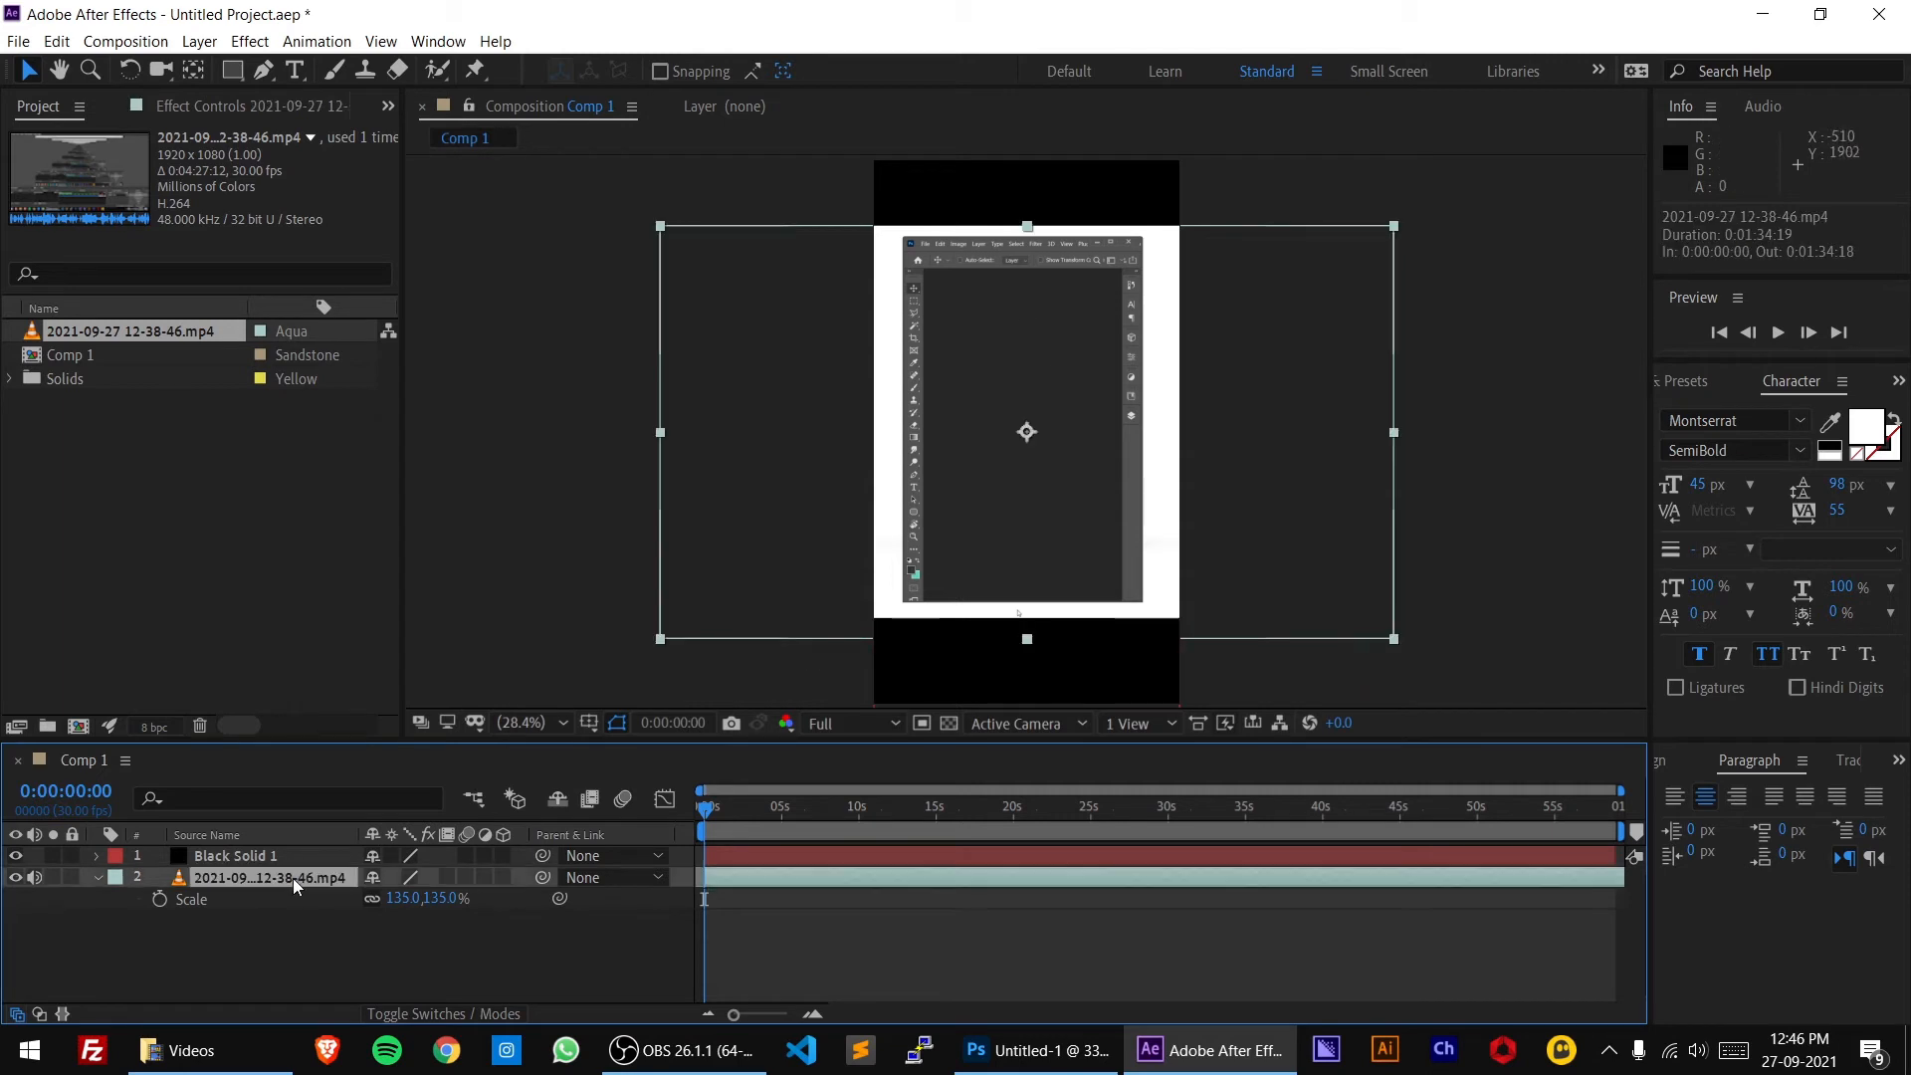
{"action": "left_click", "coordinate": [439, 899]}
{"action": "type", "text": "140"}
{"action": "key", "text": "Return"}
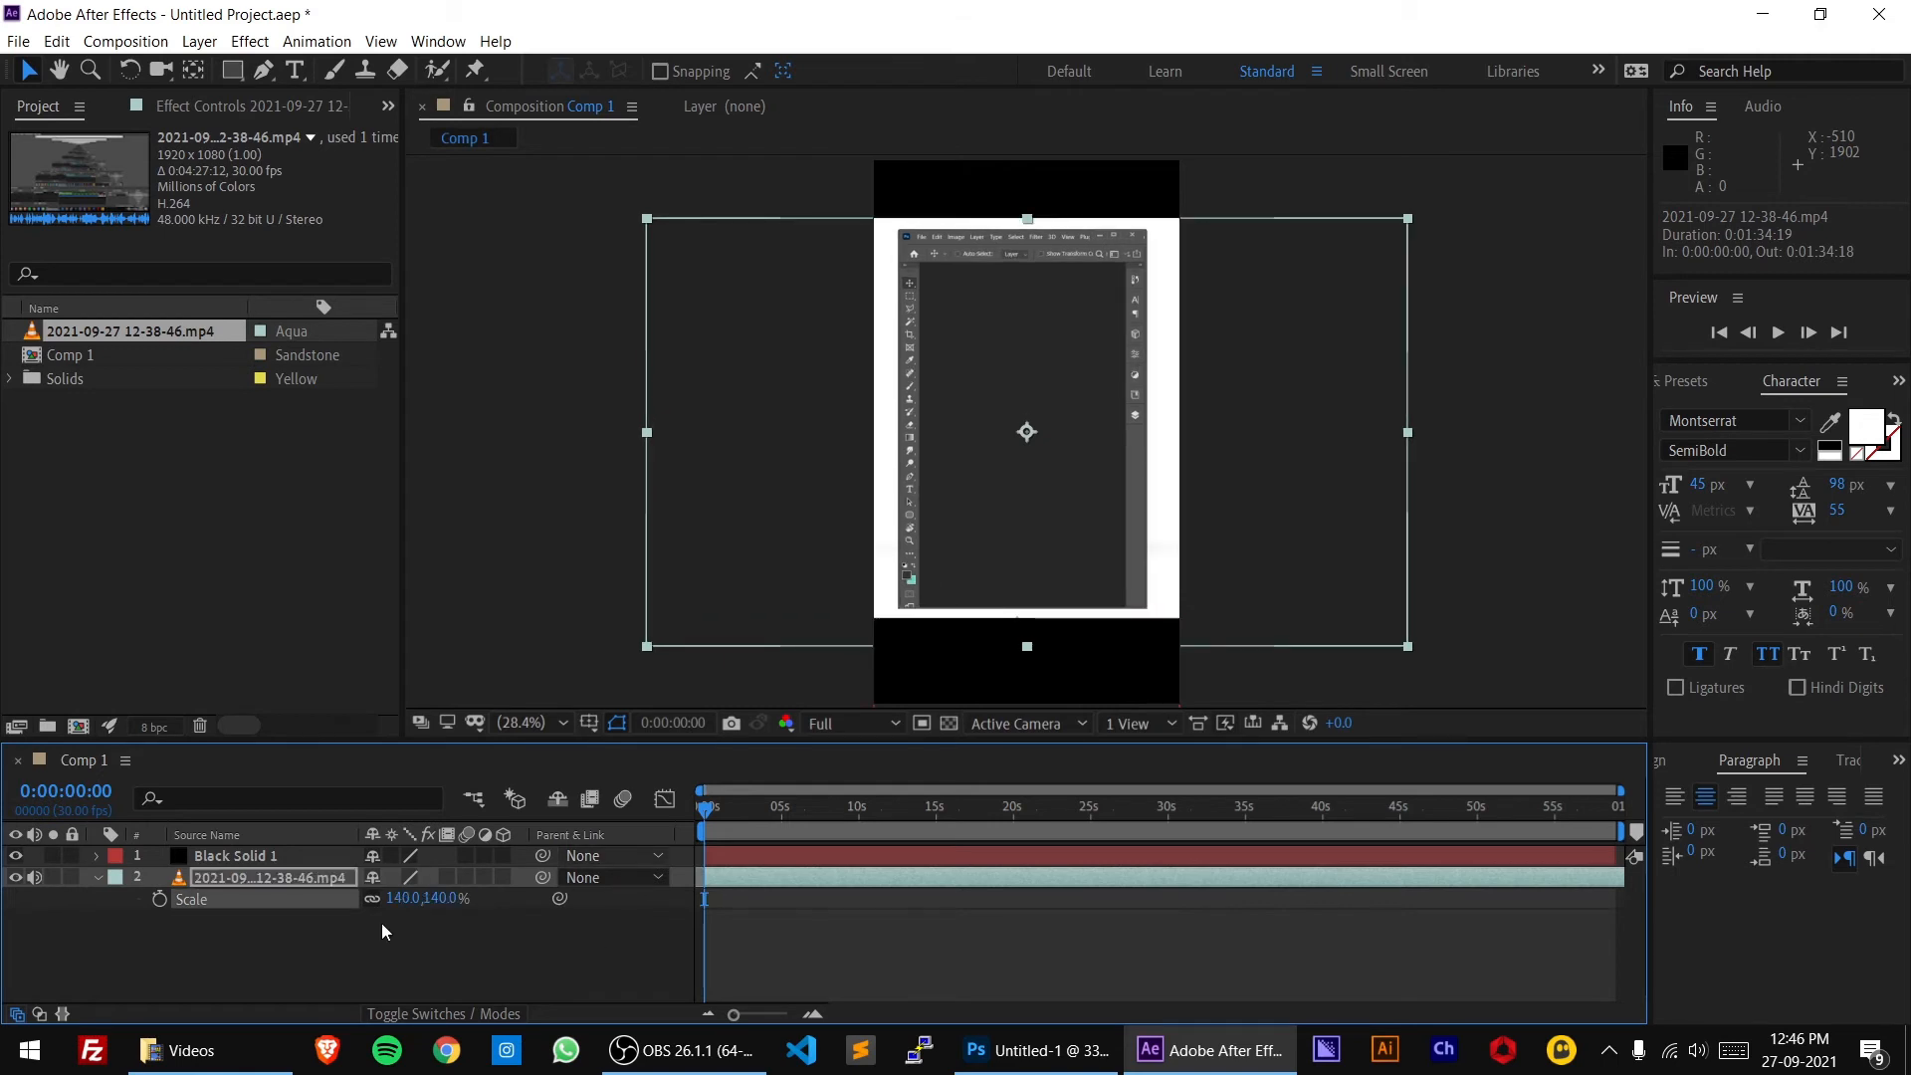
{"action": "left_click", "coordinate": [441, 898]}
{"action": "type", "text": "160"}
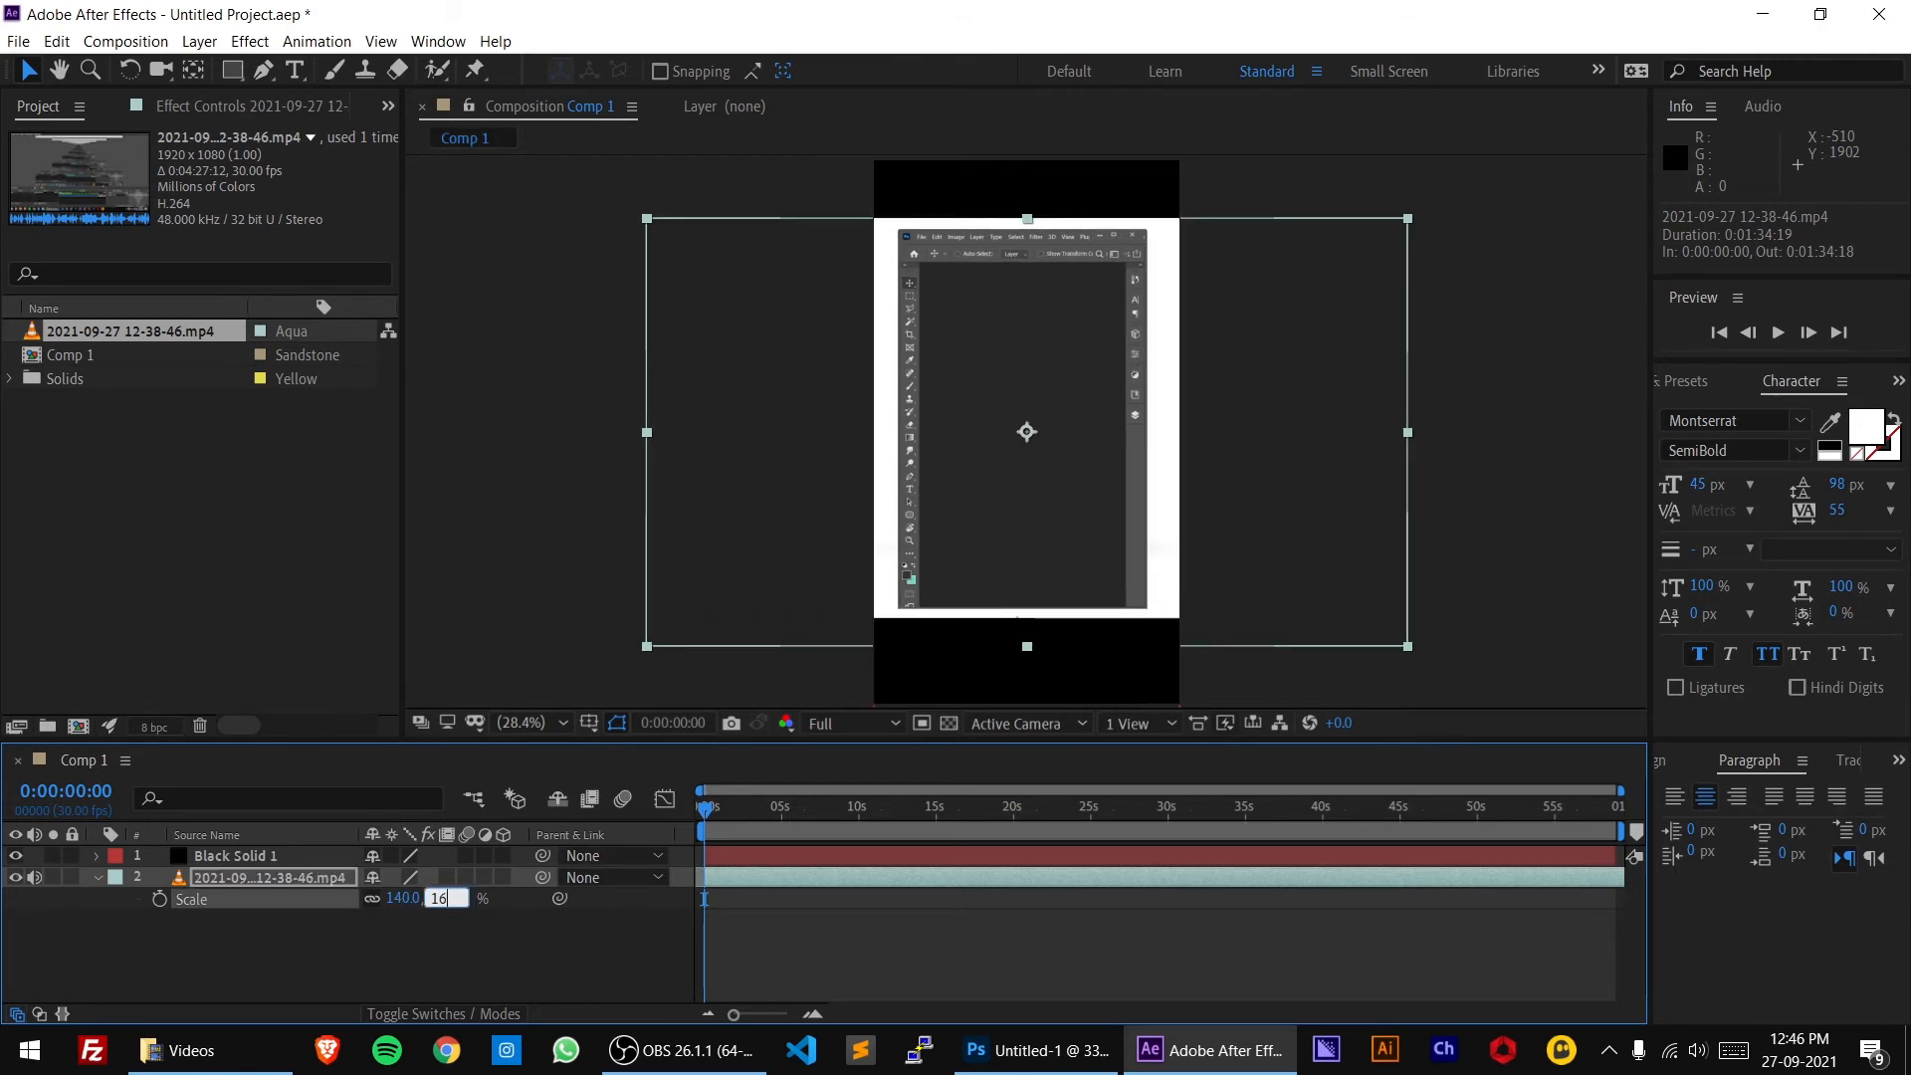
{"action": "key", "text": "Return"}
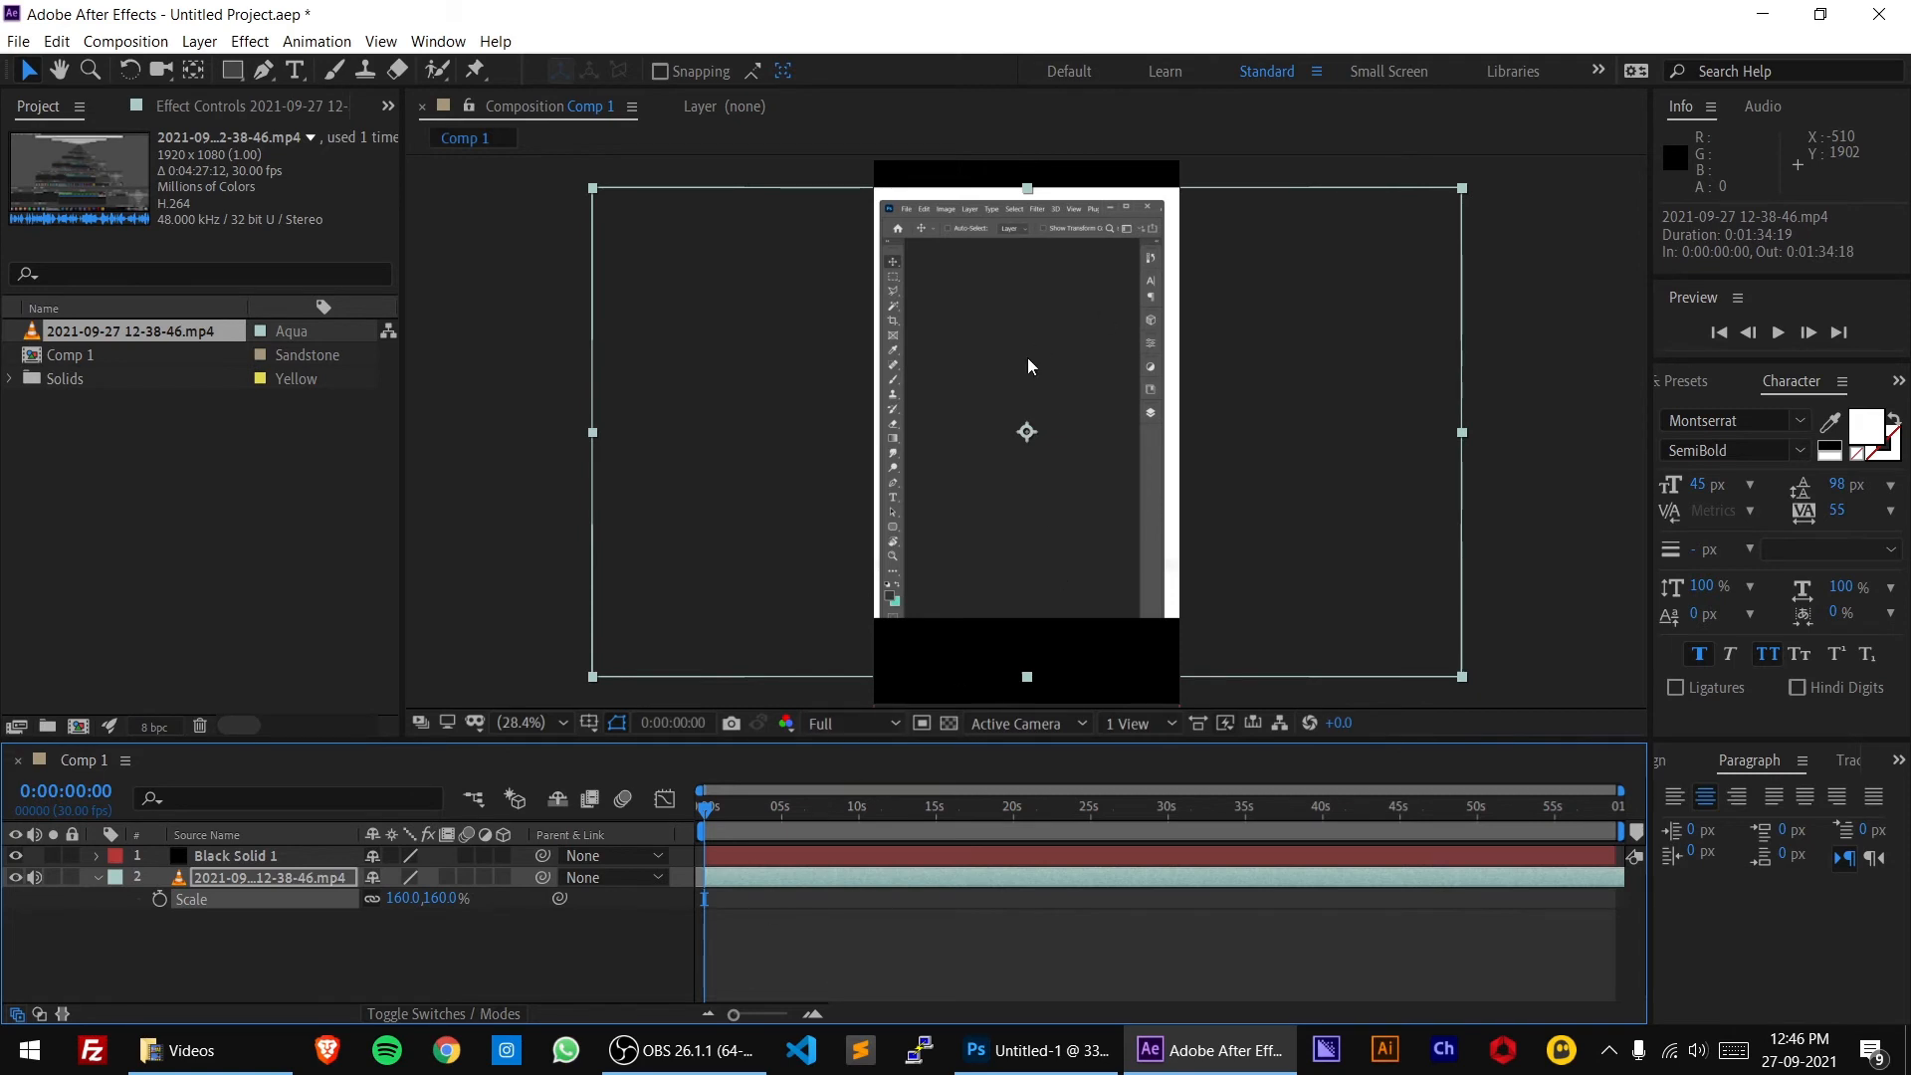
Move the black solid down to about y 1902 to fit the enlarged video, and scrub the composition to check it
{"action": "left_click", "coordinate": [255, 858]}
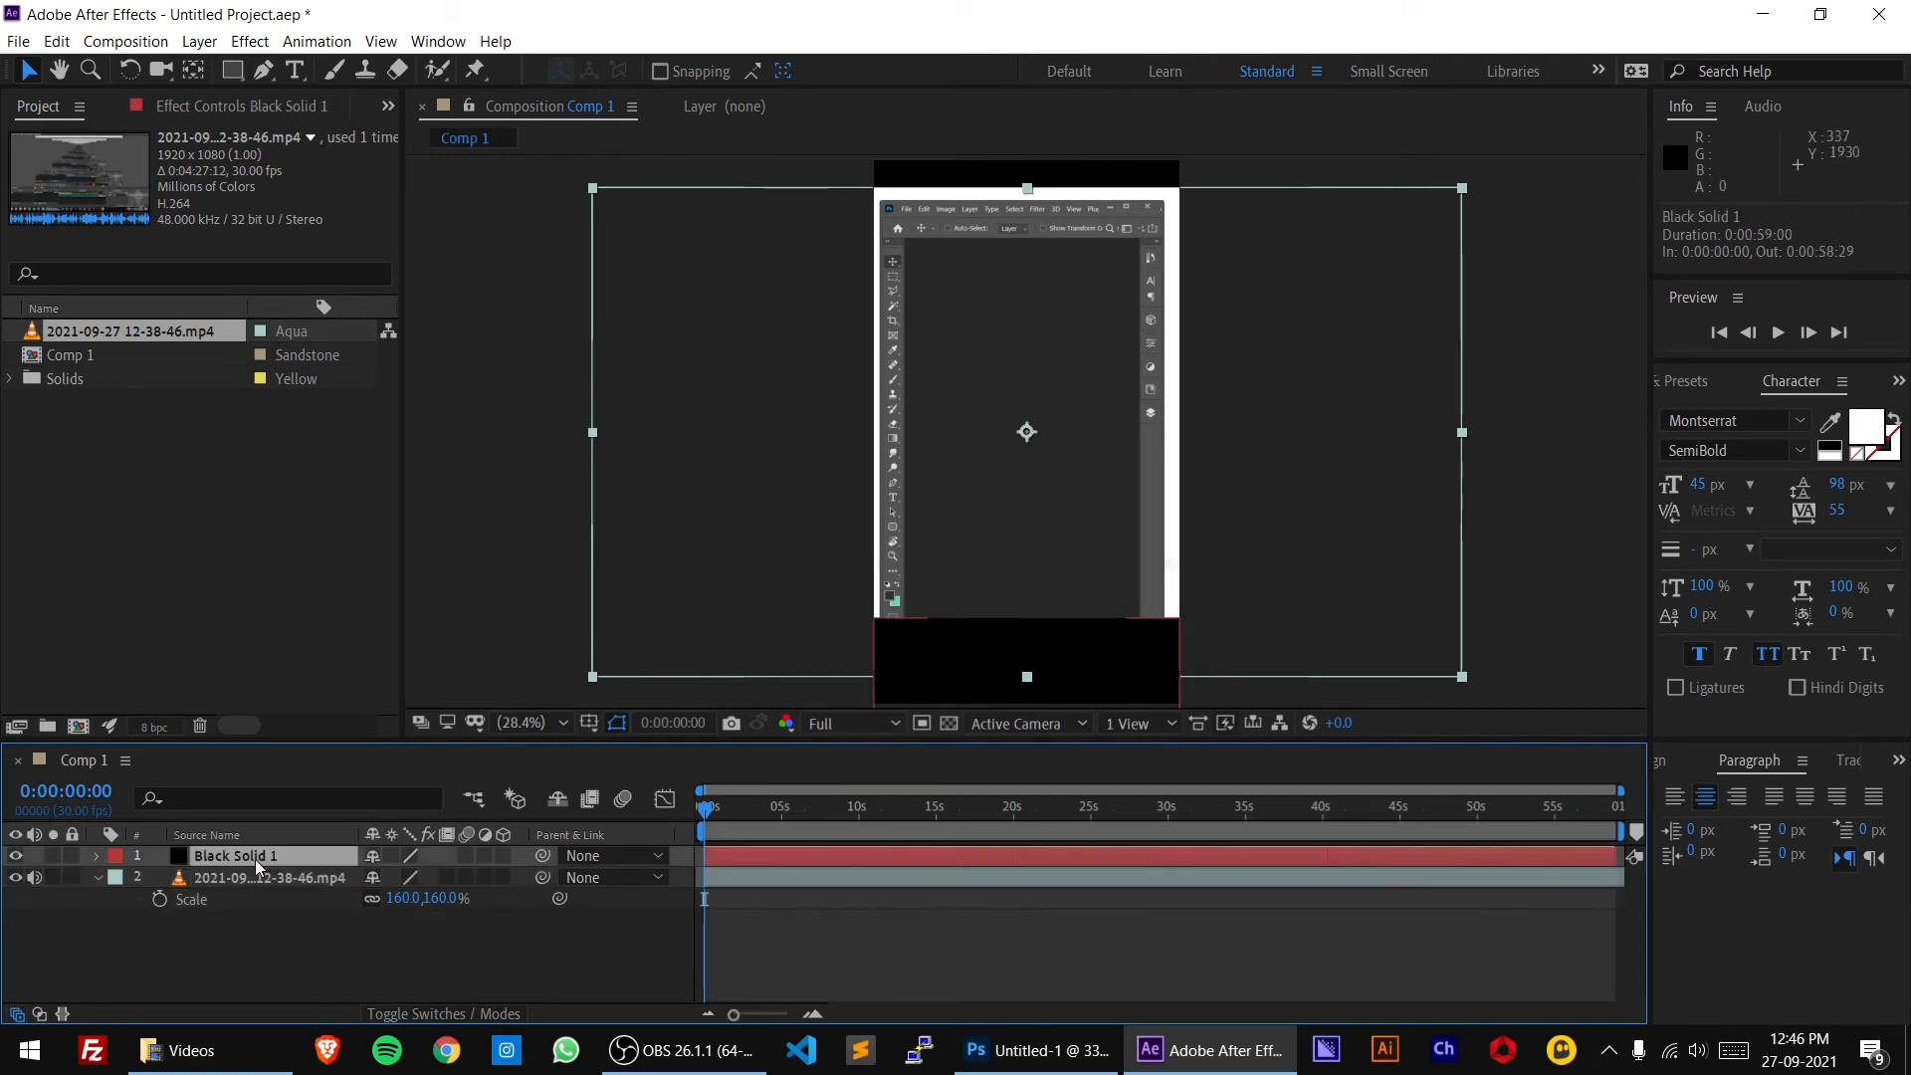
{"action": "left_click_drag", "start_coordinate": [1065, 653], "coordinate": [1064, 674]}
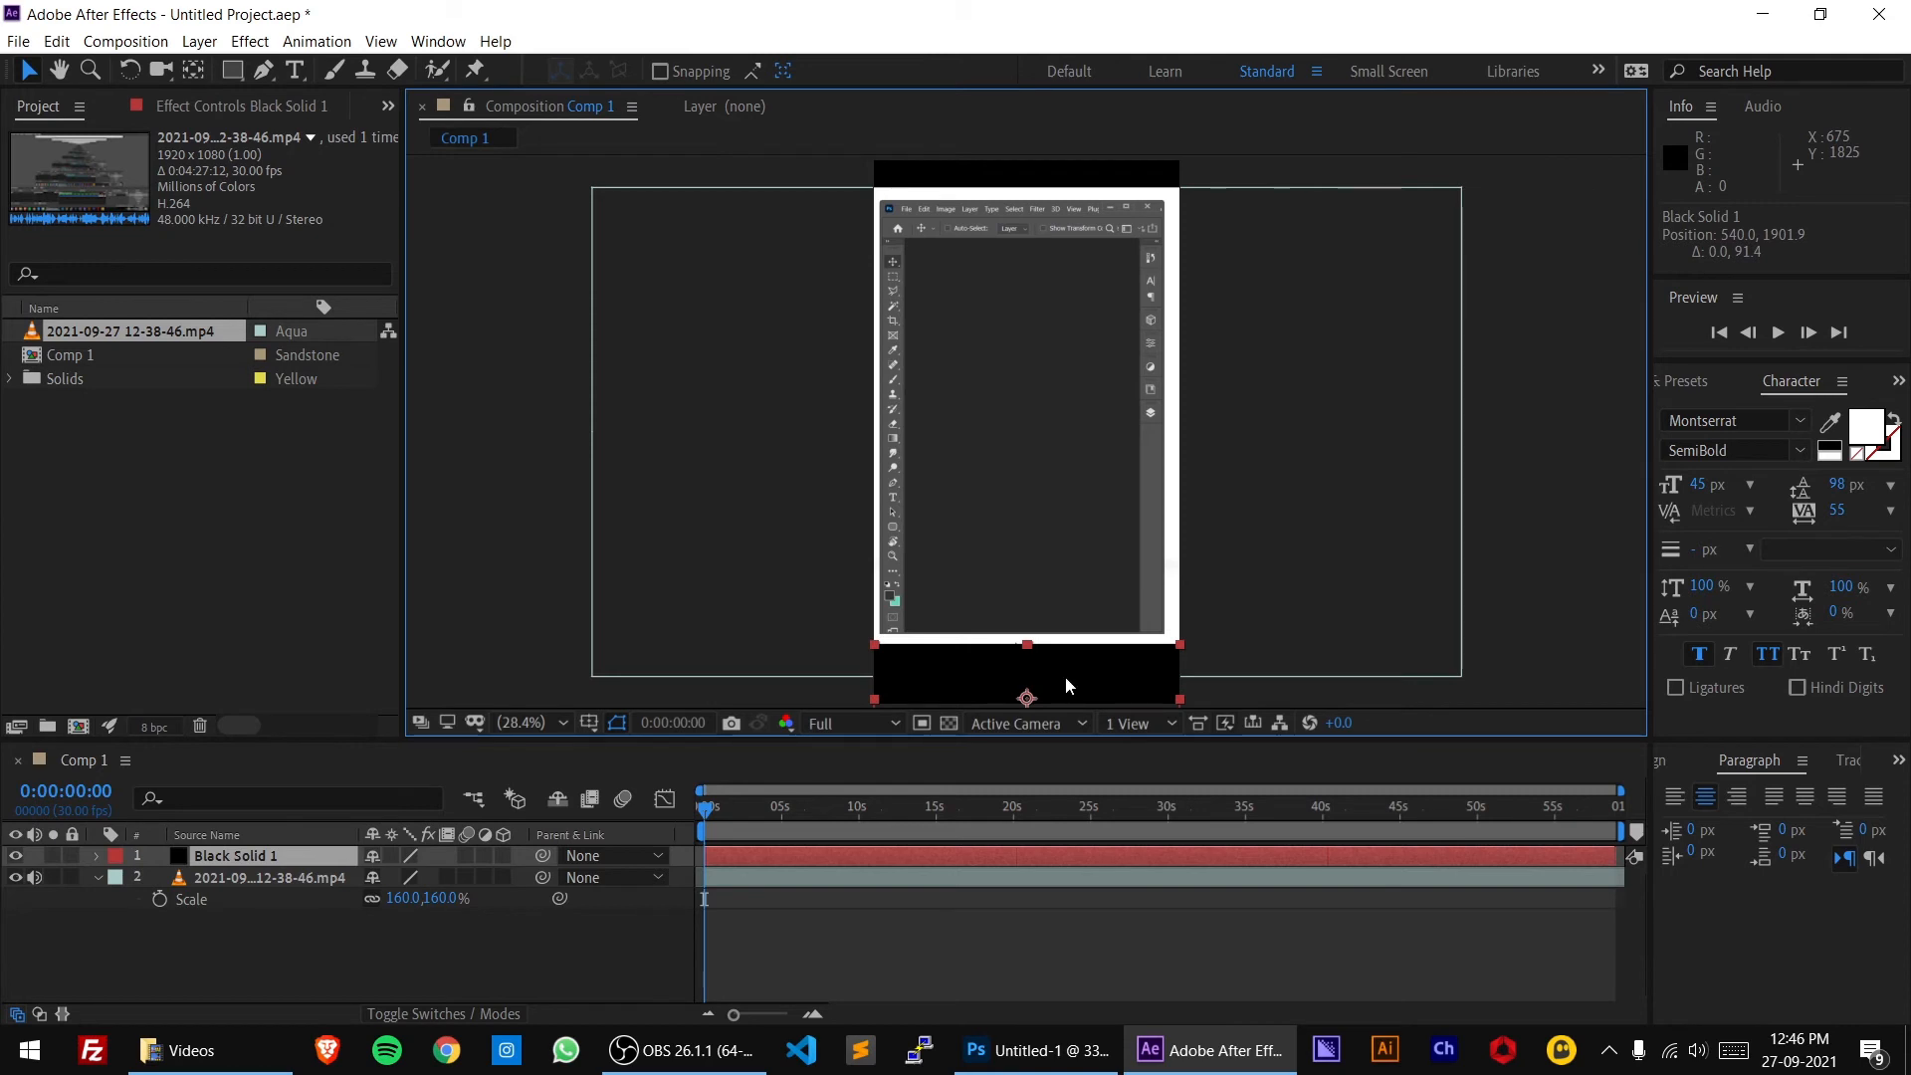
{"action": "left_click", "coordinate": [476, 973]}
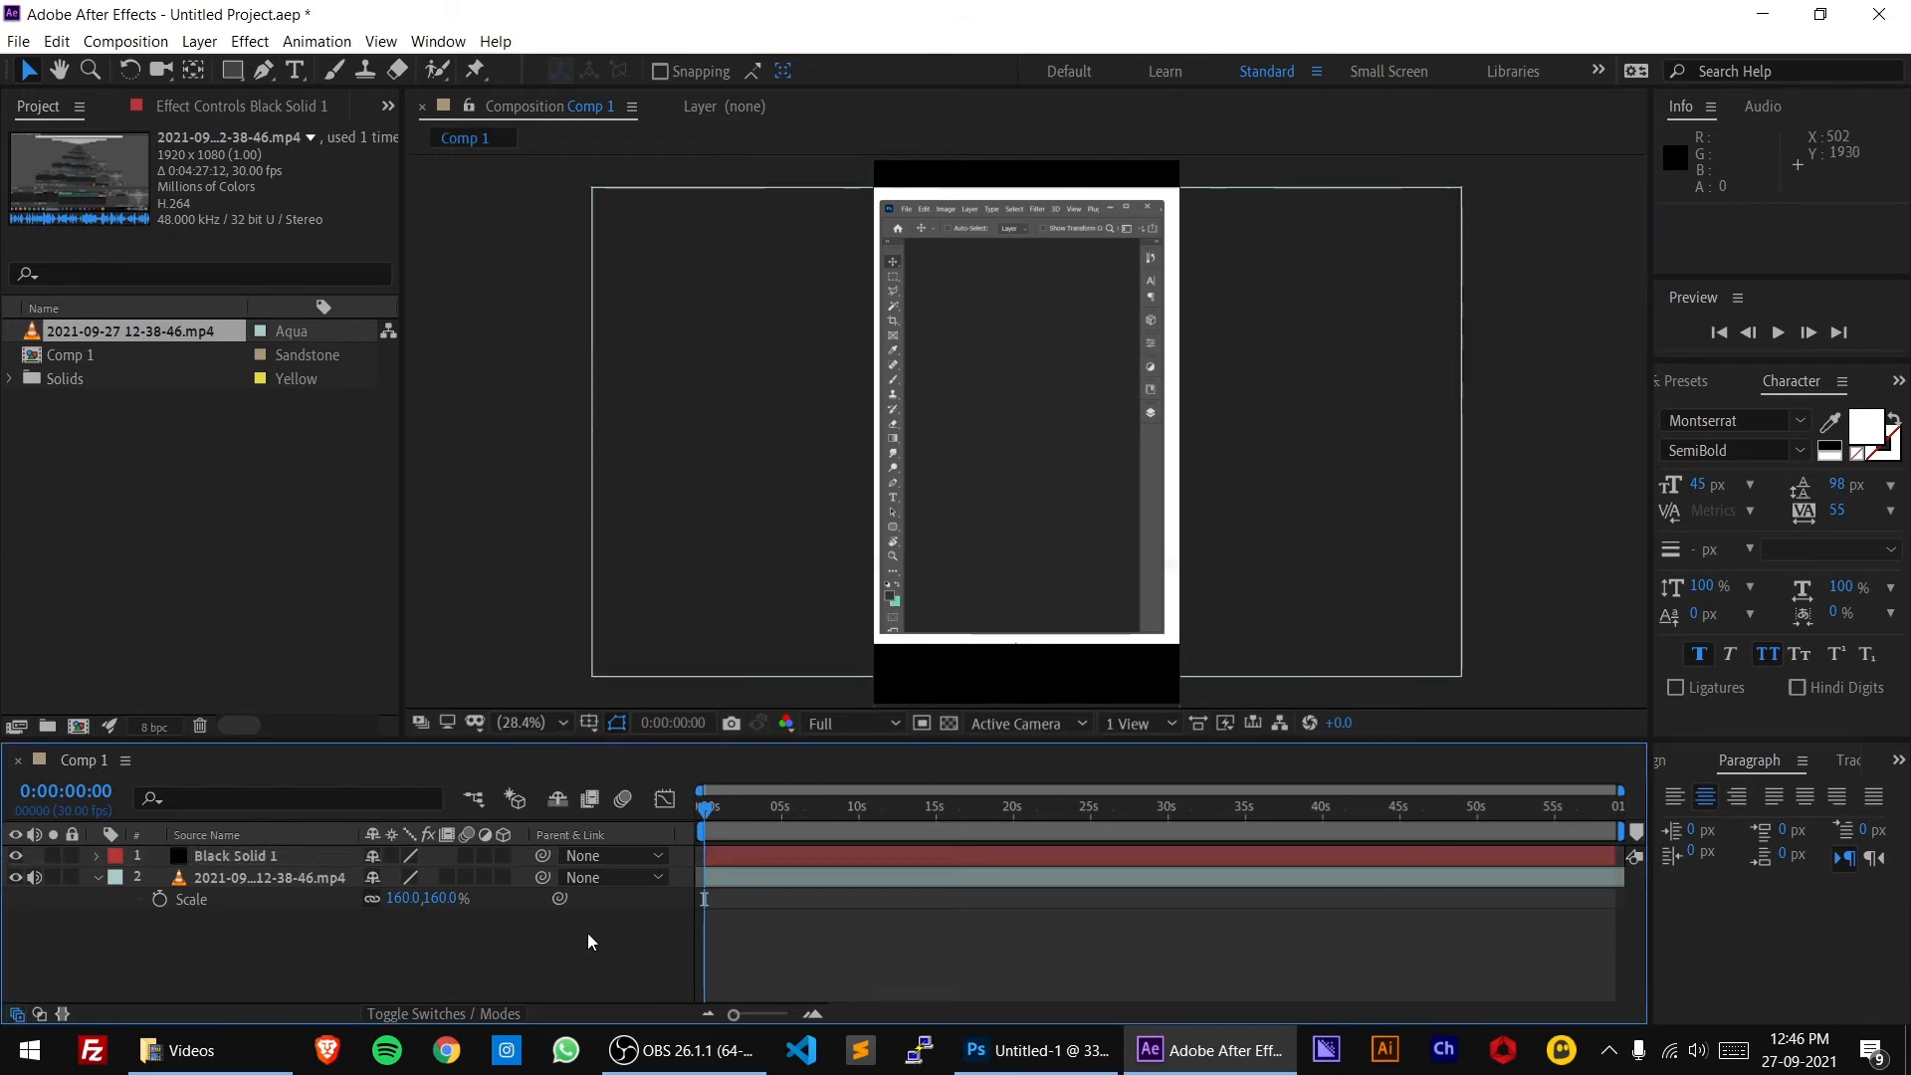
{"action": "left_click_drag", "start_coordinate": [709, 808], "coordinate": [1644, 791]}
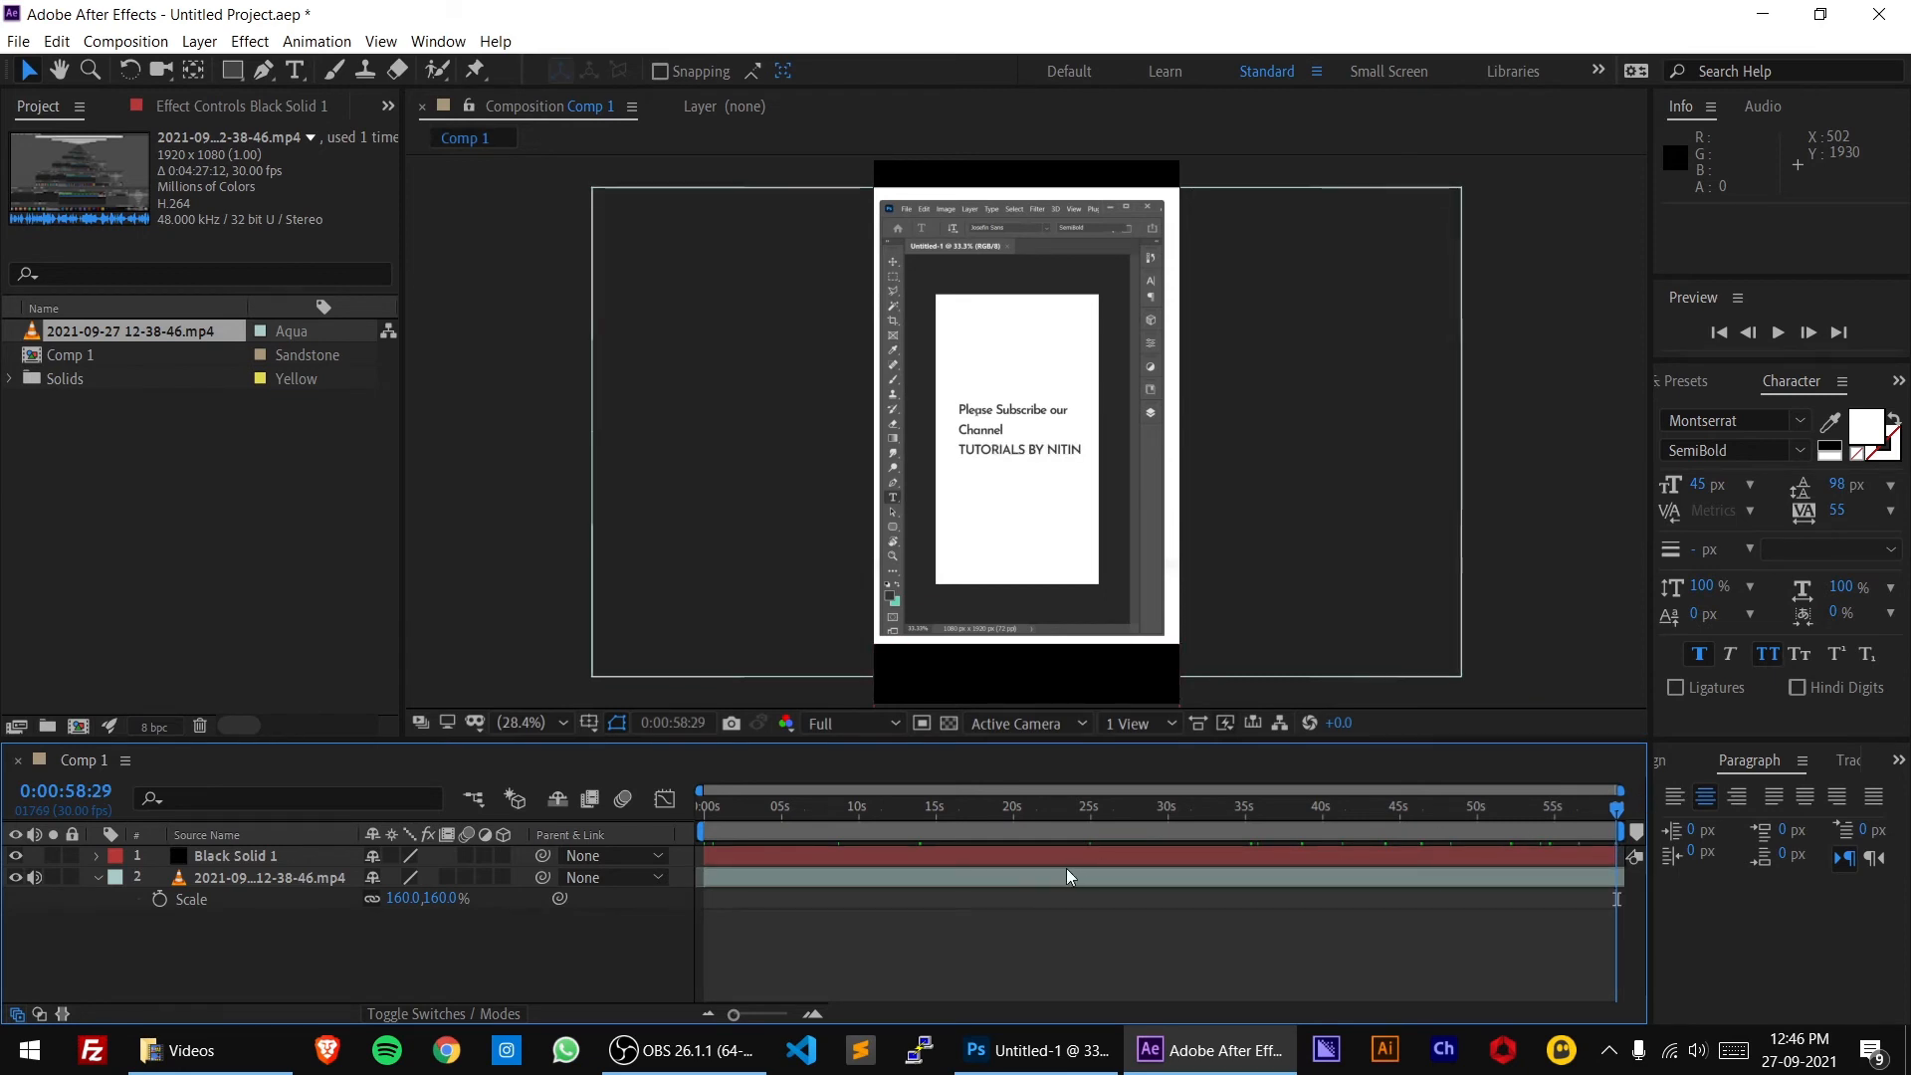
{"action": "left_click_drag", "start_coordinate": [1237, 814], "coordinate": [1049, 816]}
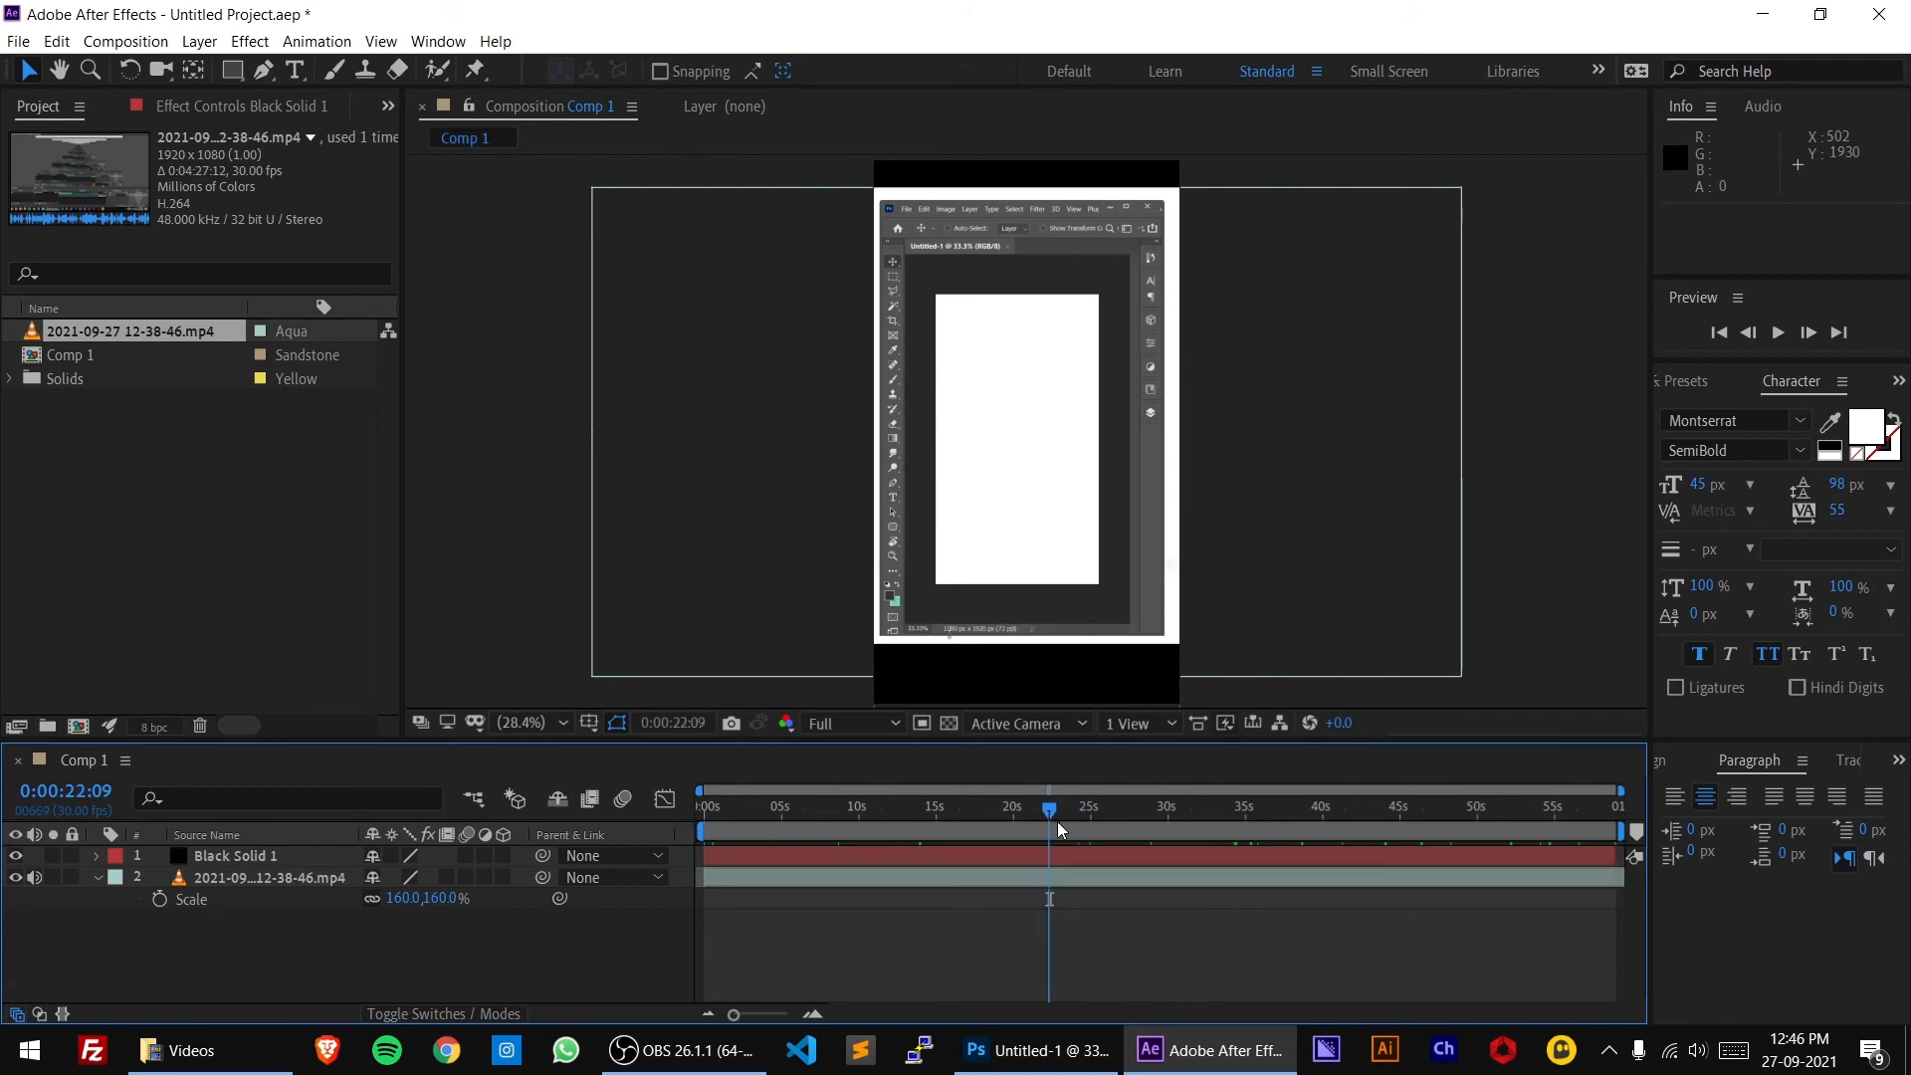
Send Comp 1 to the Adobe Media Encoder queue and start encoding it as H.264 with the Match Source - High bitrate preset
{"action": "left_click", "coordinate": [19, 41]}
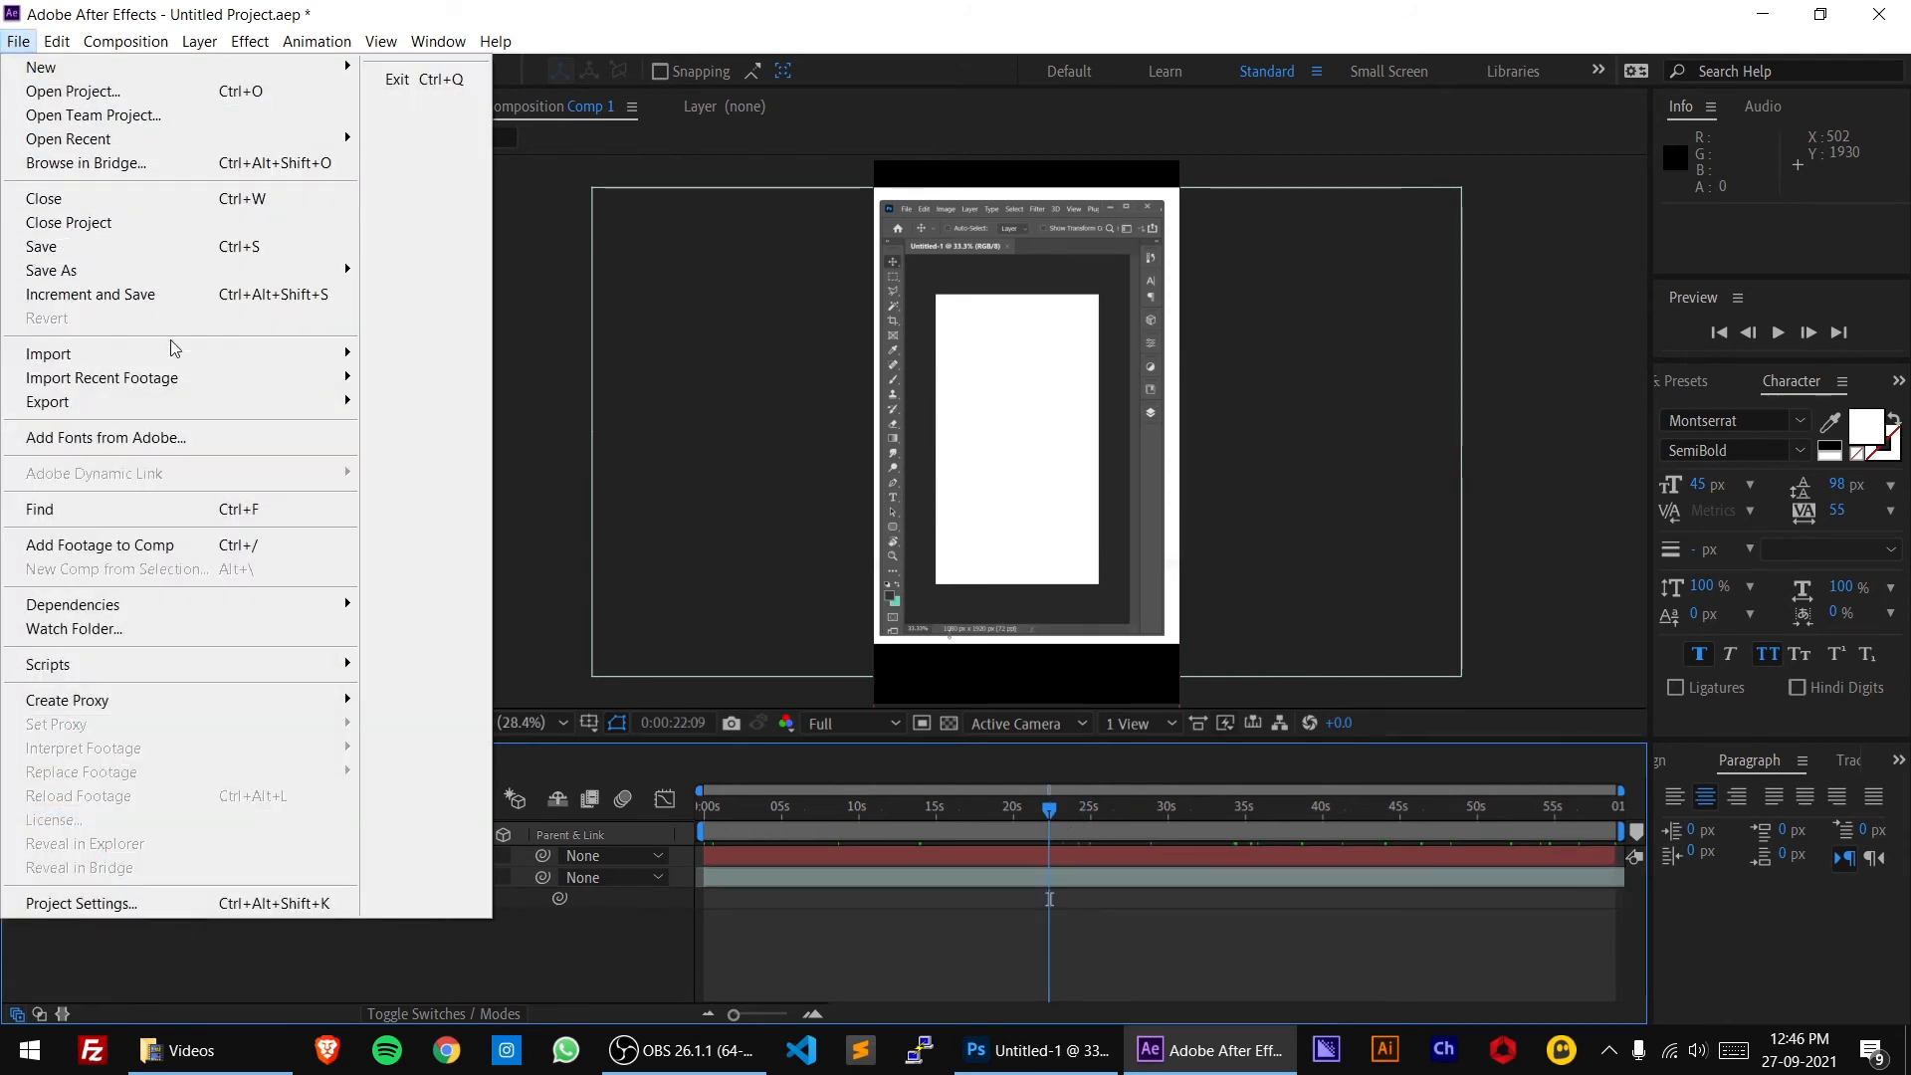
{"action": "mouse_move", "coordinate": [203, 406]}
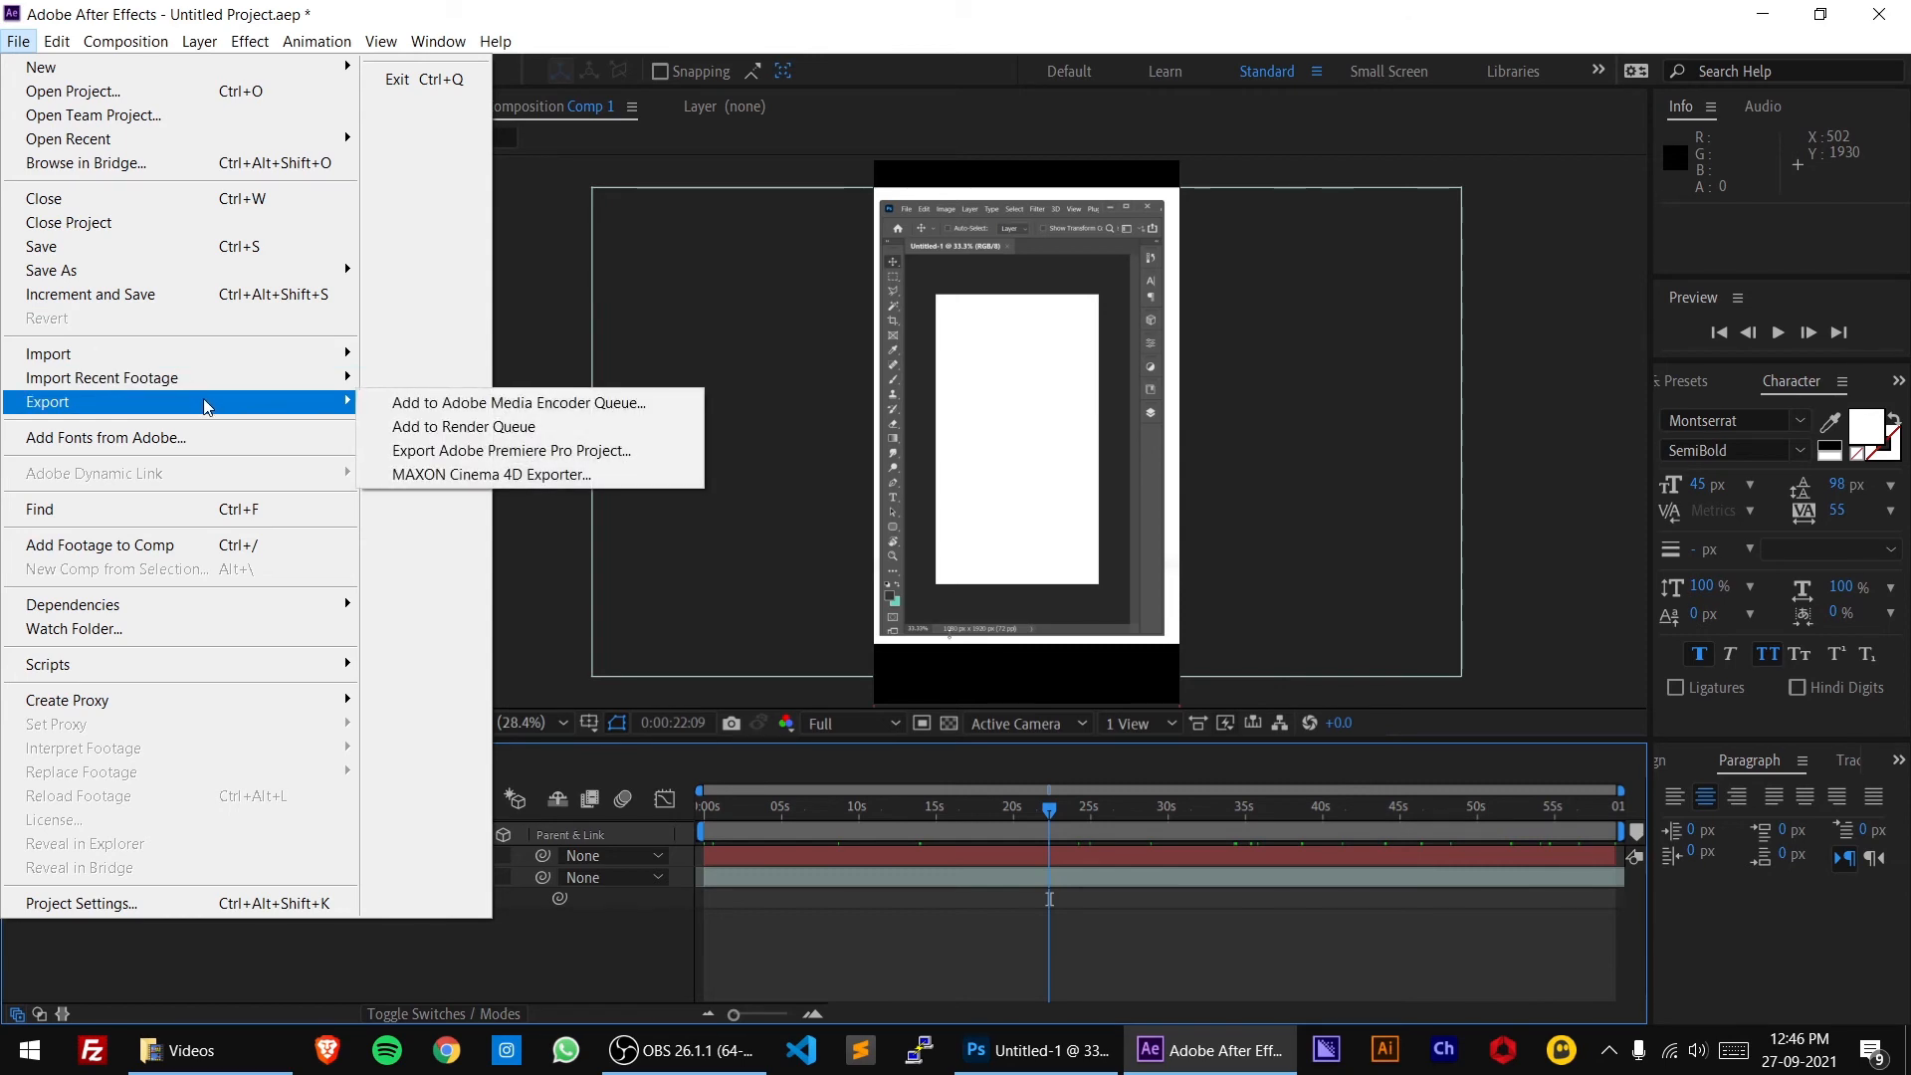
{"action": "left_click", "coordinate": [430, 403]}
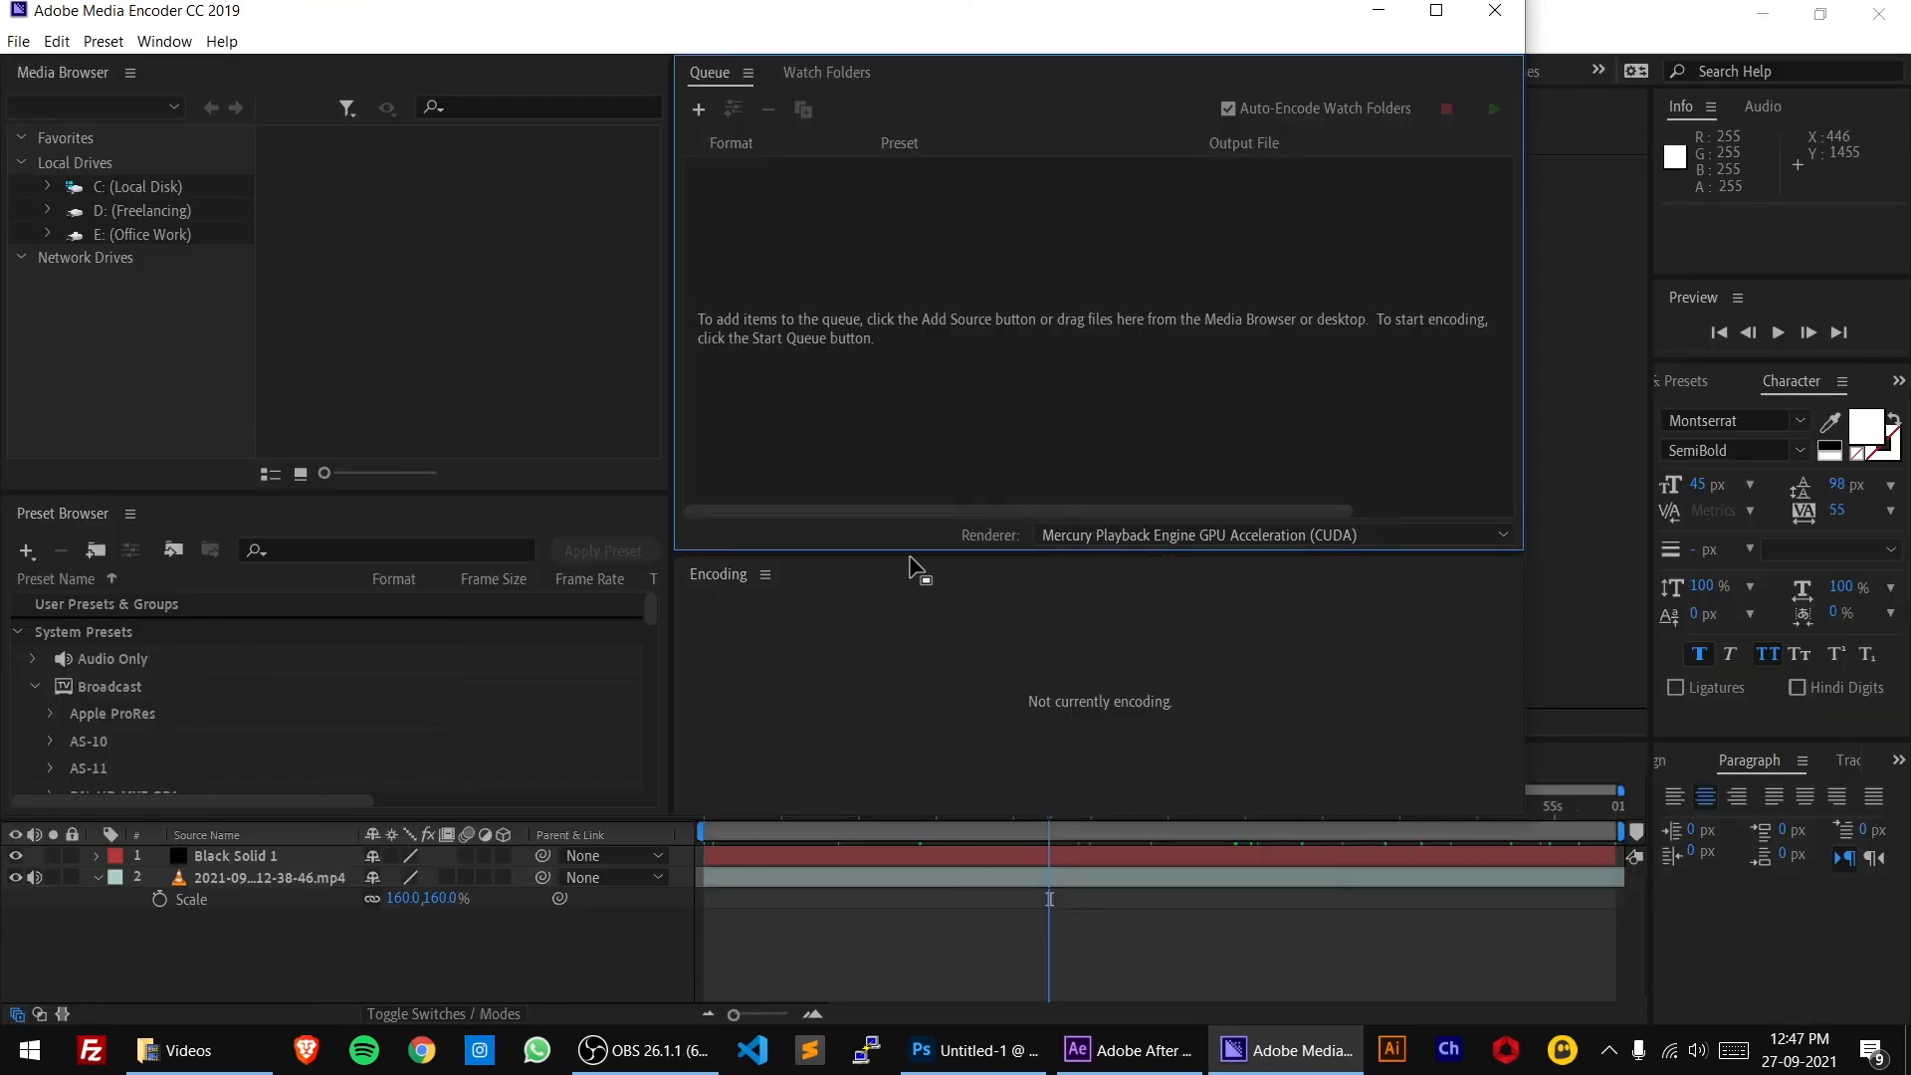
{"action": "left_click", "coordinate": [1436, 12]}
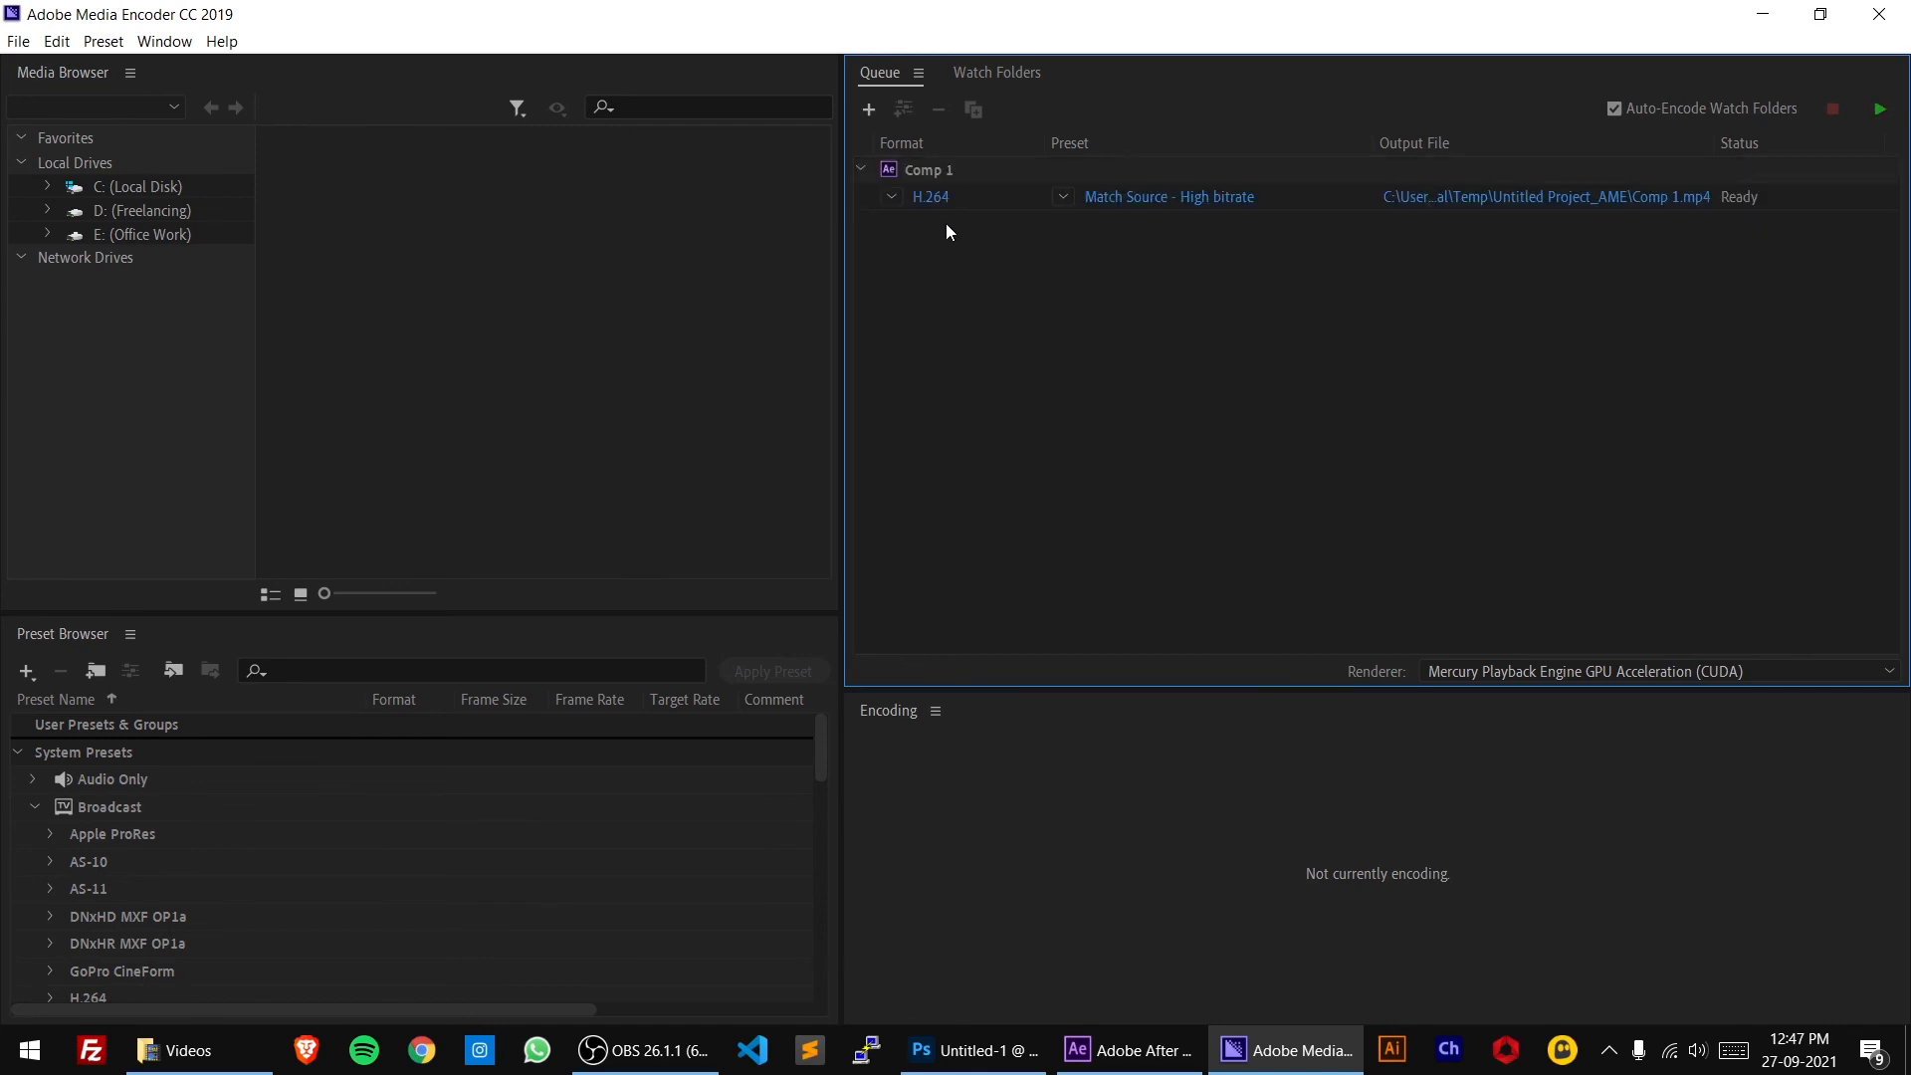
{"action": "left_click", "coordinate": [1880, 108]}
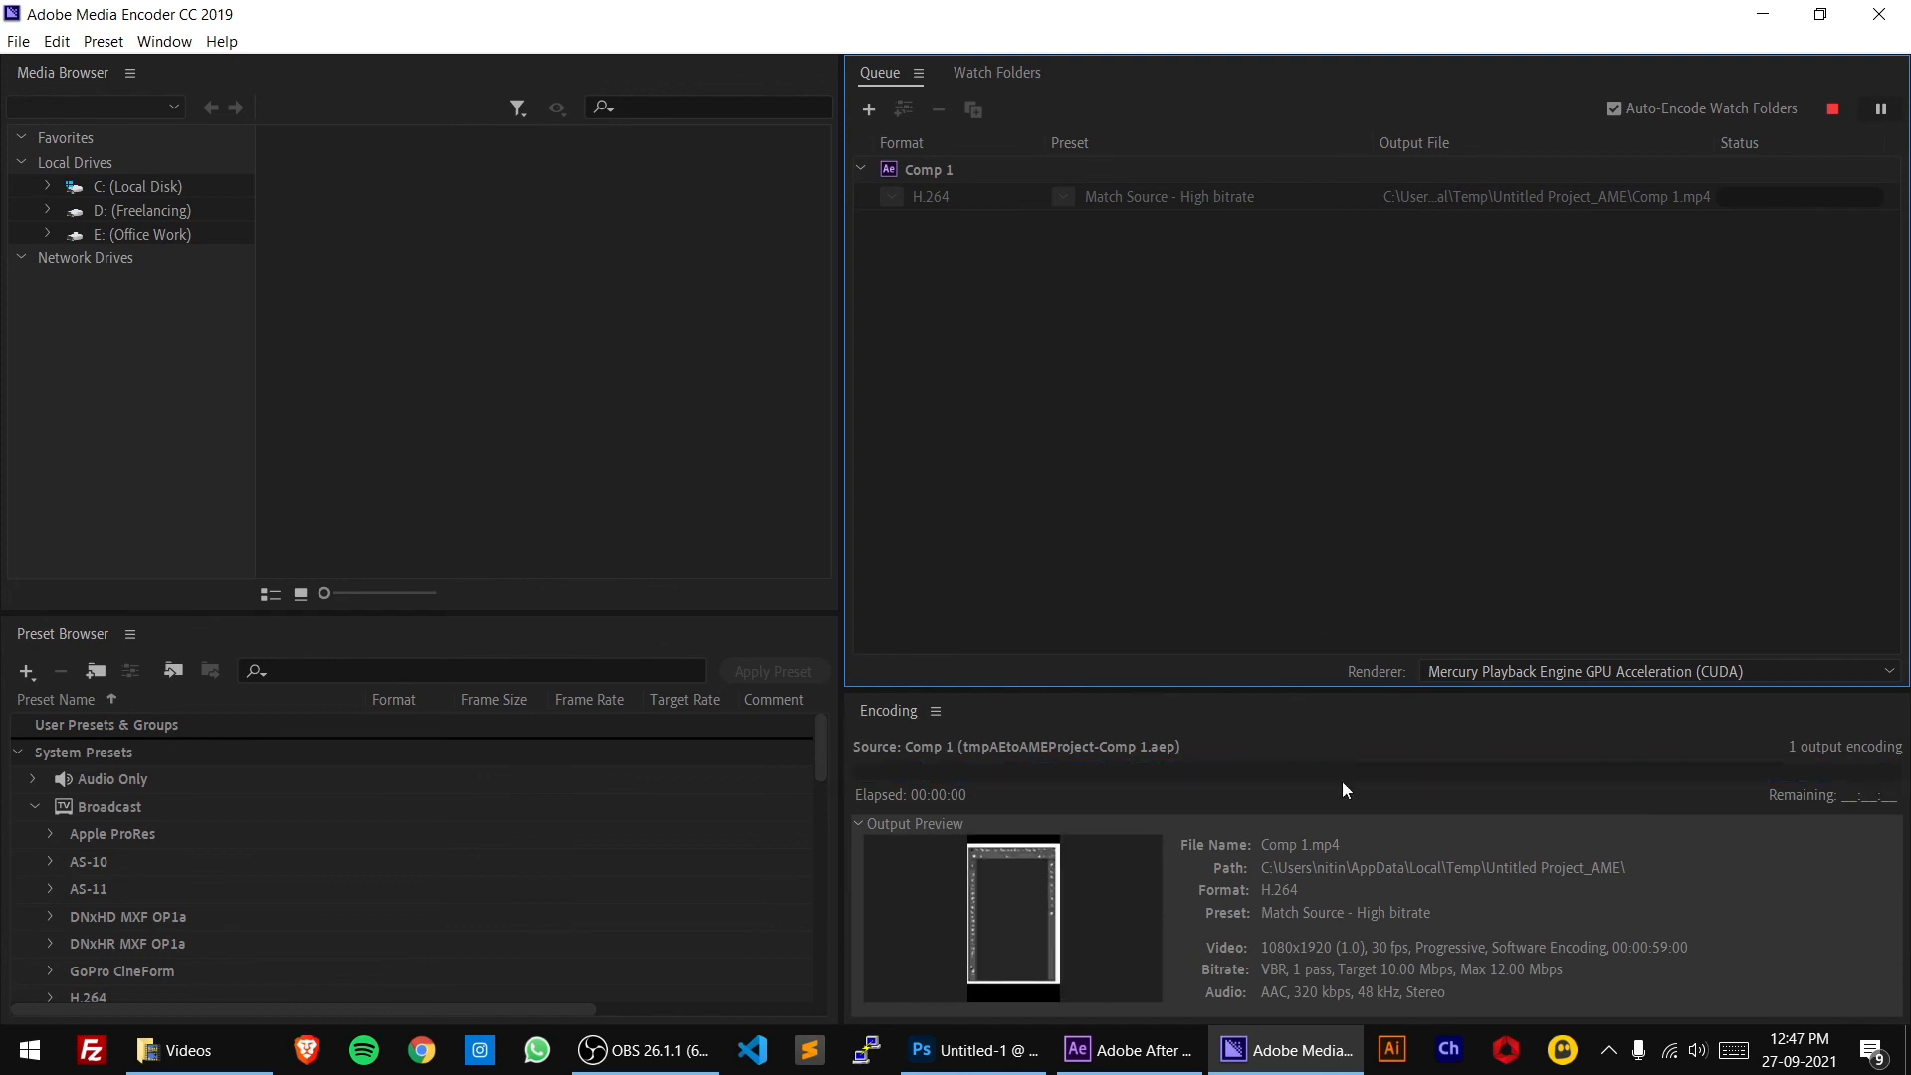